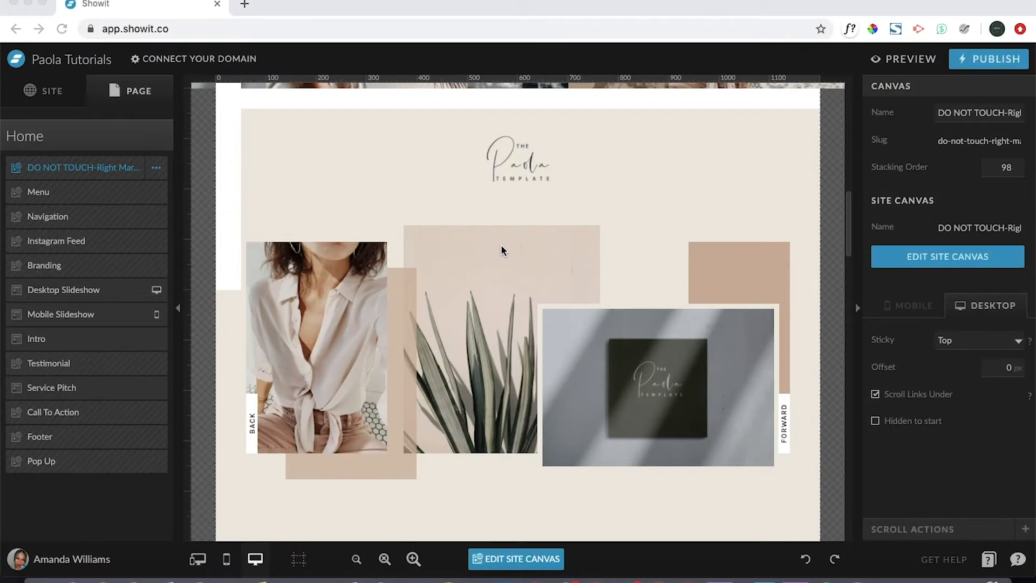
Scroll the Home page canvas to the intro subtitle above the 'Always searching for the next big thing' headline.
{"action": "scroll", "coordinate": [501, 245], "scroll_direction": "down", "scroll_amount": 5}
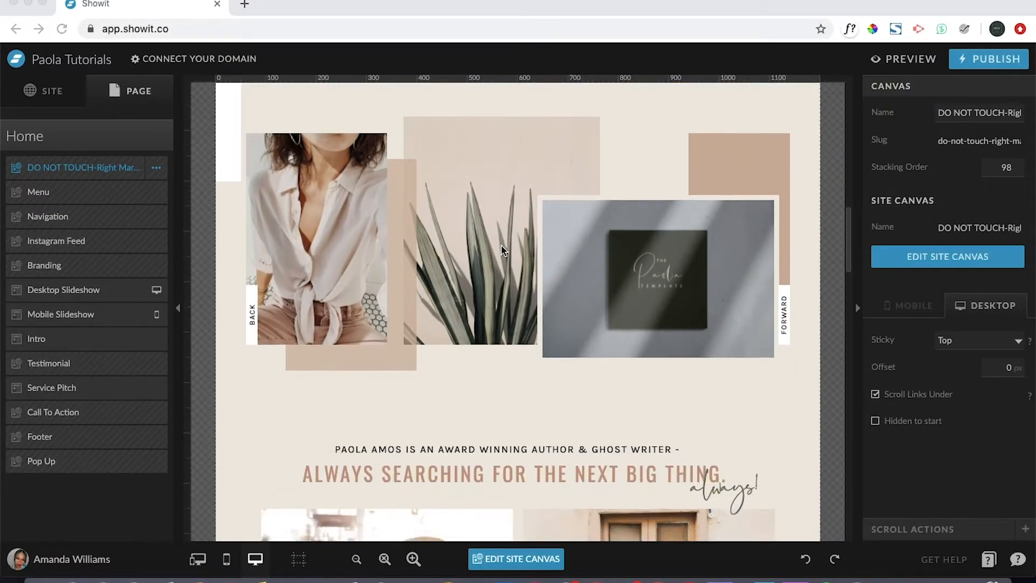
{"action": "scroll", "coordinate": [500, 246], "scroll_direction": "down", "scroll_amount": 10}
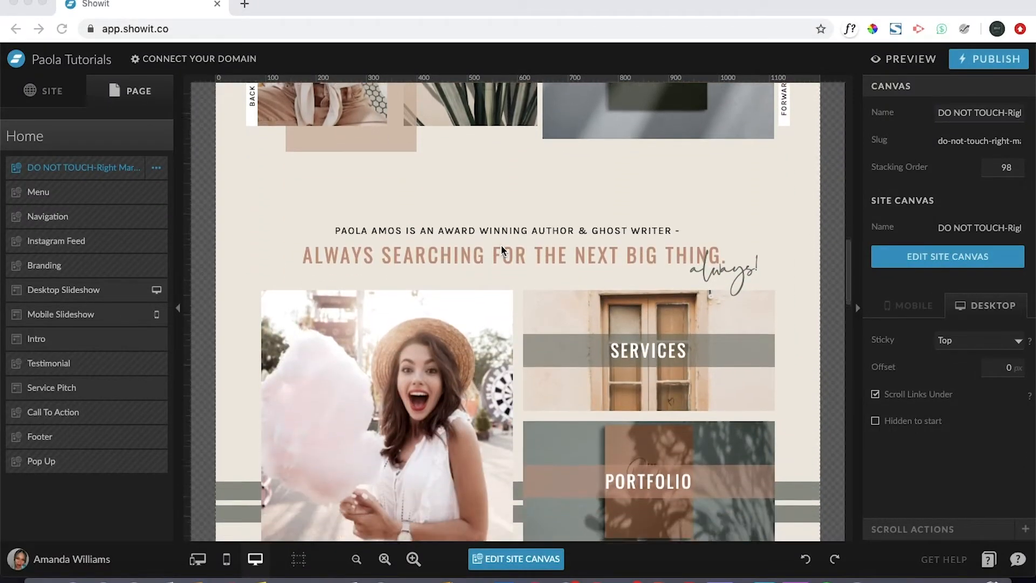
{"action": "scroll", "coordinate": [500, 248], "scroll_direction": "down", "scroll_amount": 4}
{"action": "scroll", "coordinate": [500, 248], "scroll_direction": "up", "scroll_amount": 1}
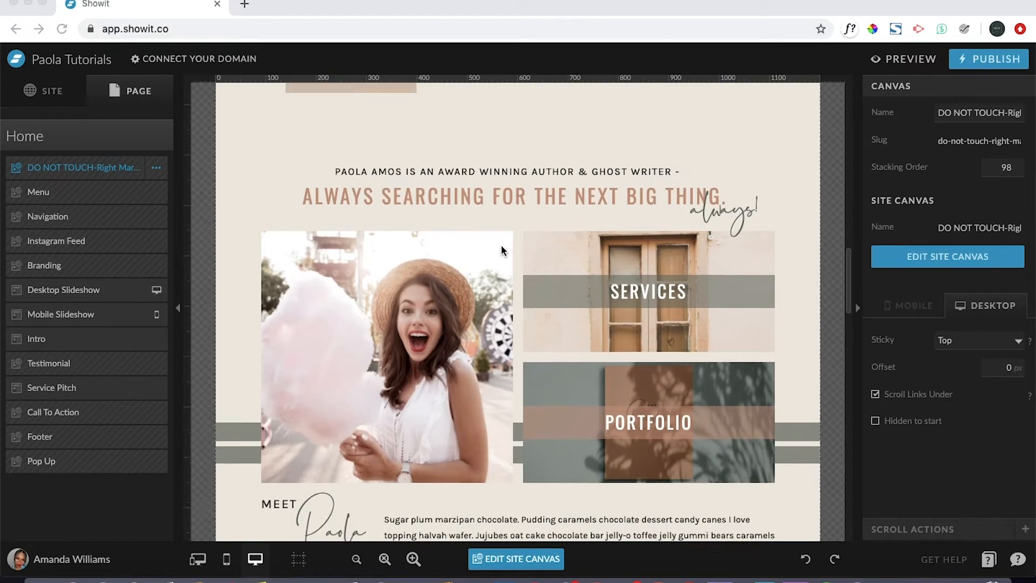
{"action": "scroll", "coordinate": [500, 249], "scroll_direction": "up", "scroll_amount": 1}
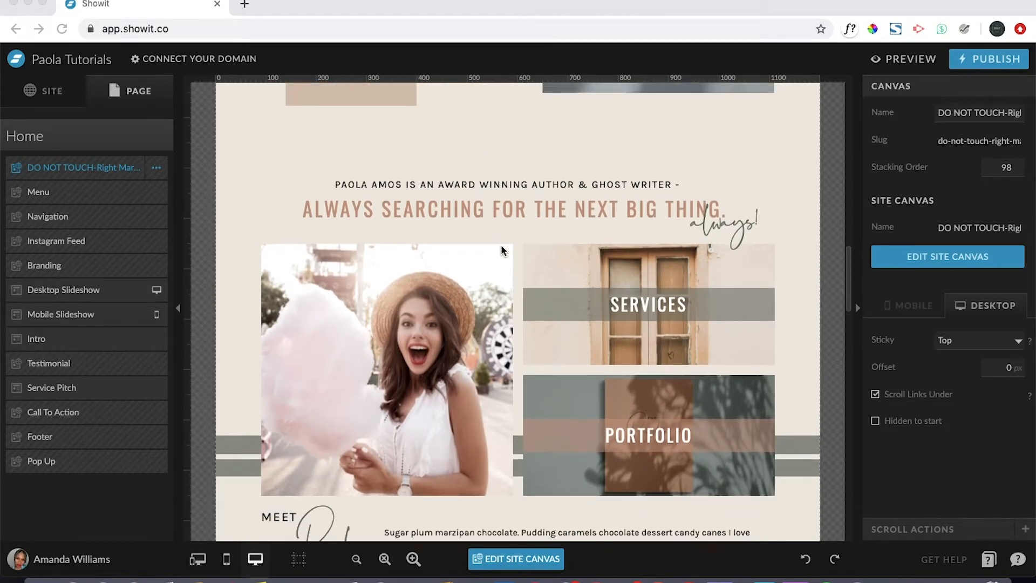
{"action": "scroll", "coordinate": [501, 249], "scroll_direction": "up", "scroll_amount": 2}
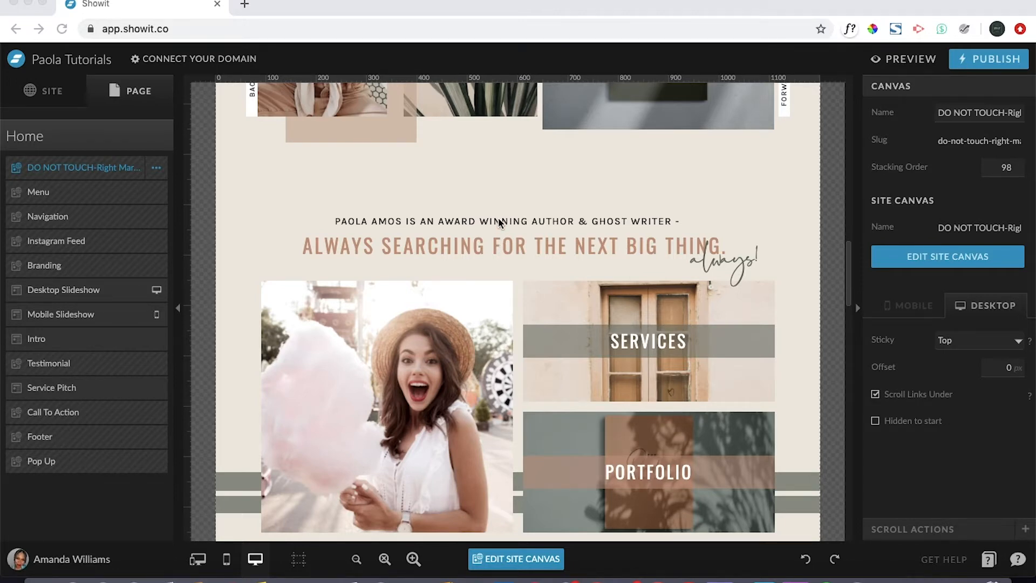
{"action": "scroll", "coordinate": [497, 218], "scroll_direction": "down", "scroll_amount": 3}
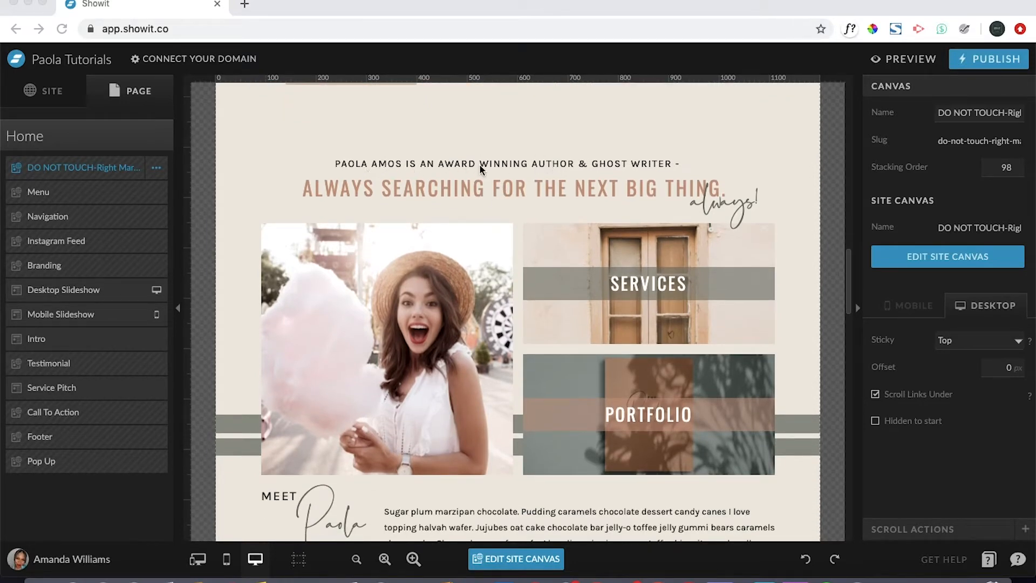
Replace the award-winning author subtitle with the designer's name plus 'IS A TOP-SELLING SHOWIT WEB DESIGNER-'.
{"action": "left_click", "coordinate": [650, 167]}
{"action": "left_click", "coordinate": [650, 167]}
{"action": "double_click", "coordinate": [650, 164]}
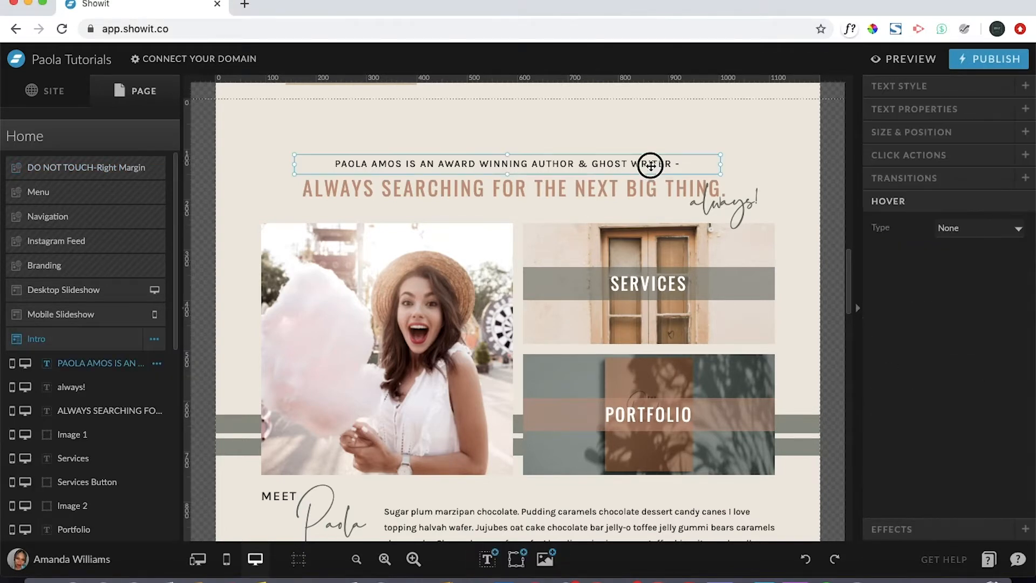
{"action": "triple_click", "coordinate": [650, 164]}
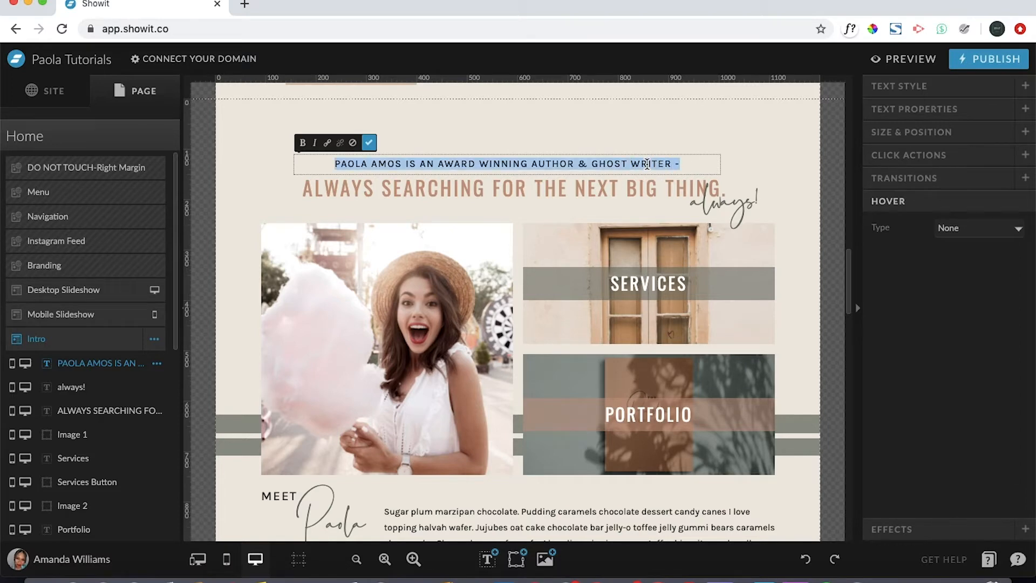
{"action": "key", "text": "BackSpace"}
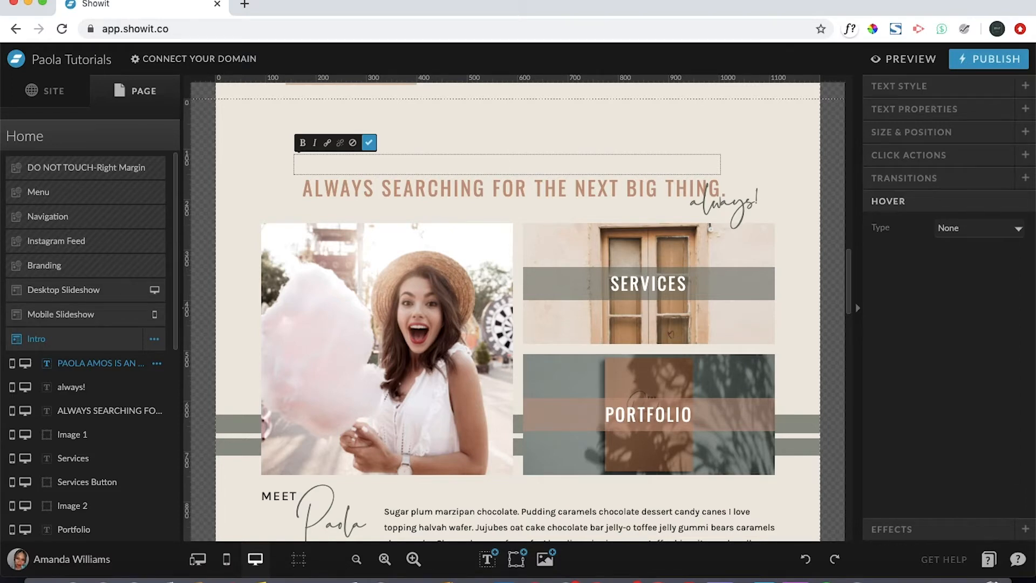
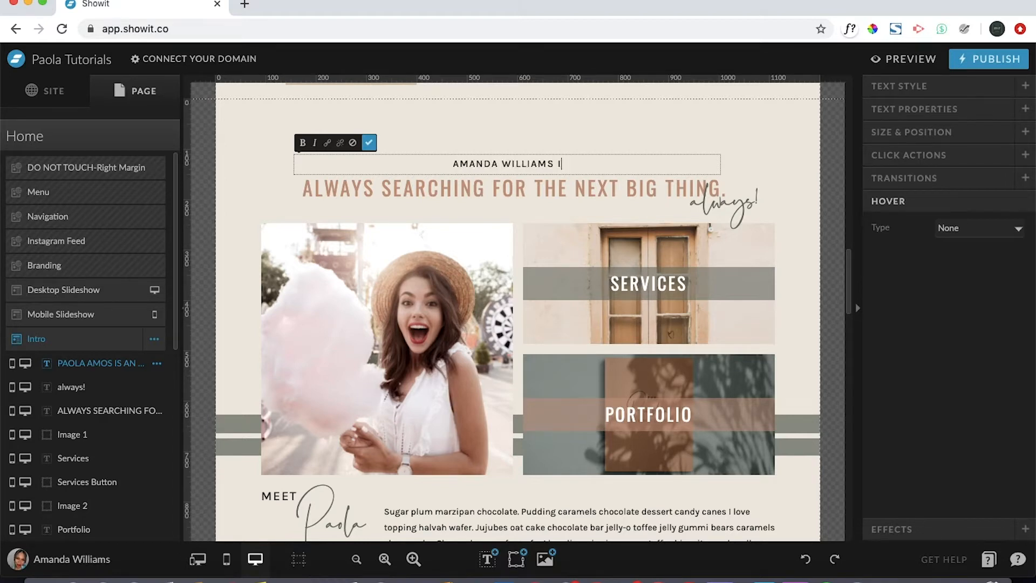
{"action": "type", "text": "S A T"}
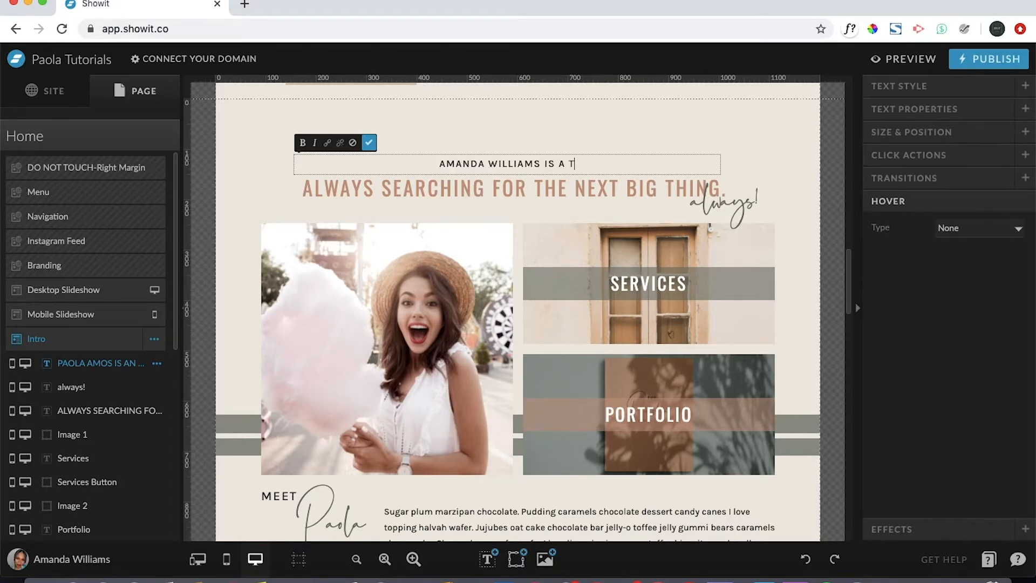
{"action": "type", "text": "OP-SELLI"}
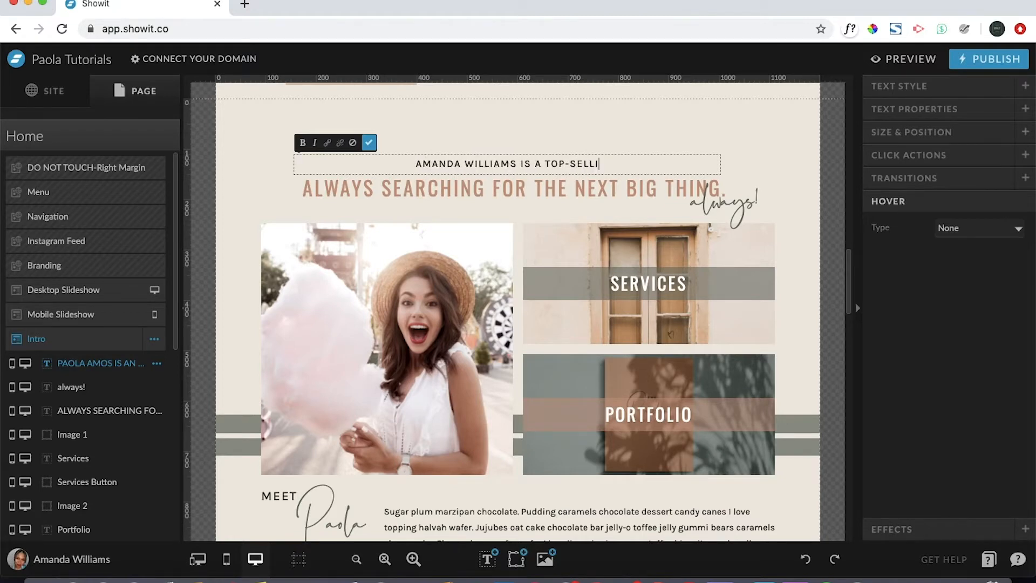
{"action": "type", "text": "NG S"}
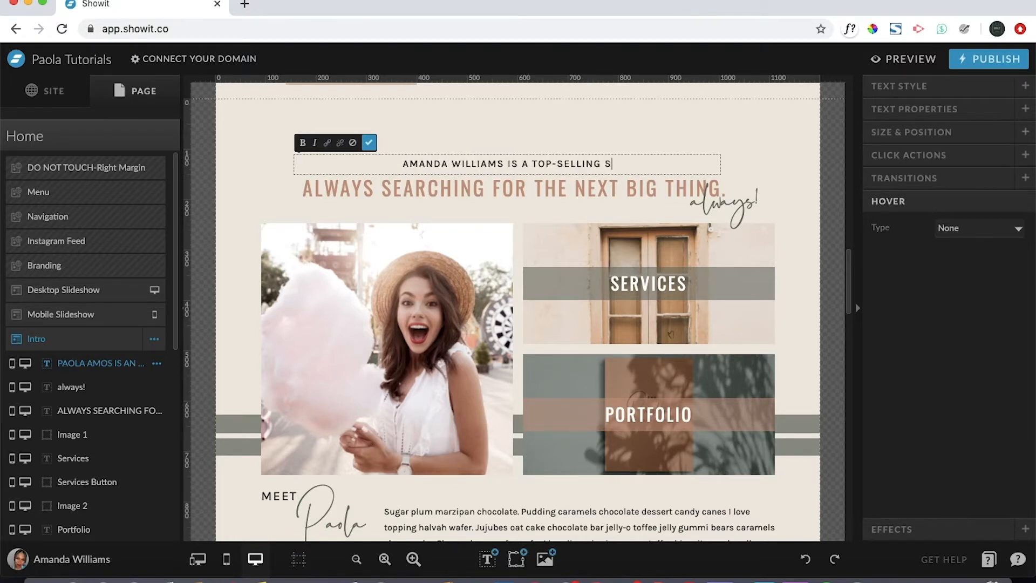
{"action": "type", "text": "HOWIT WEB"}
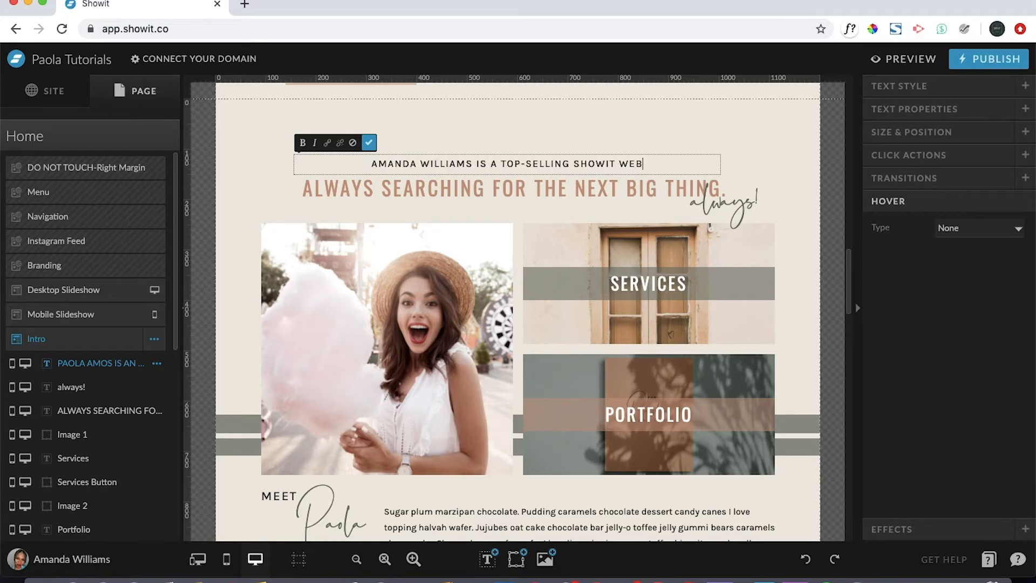
{"action": "type", "text": " DESIGNER"}
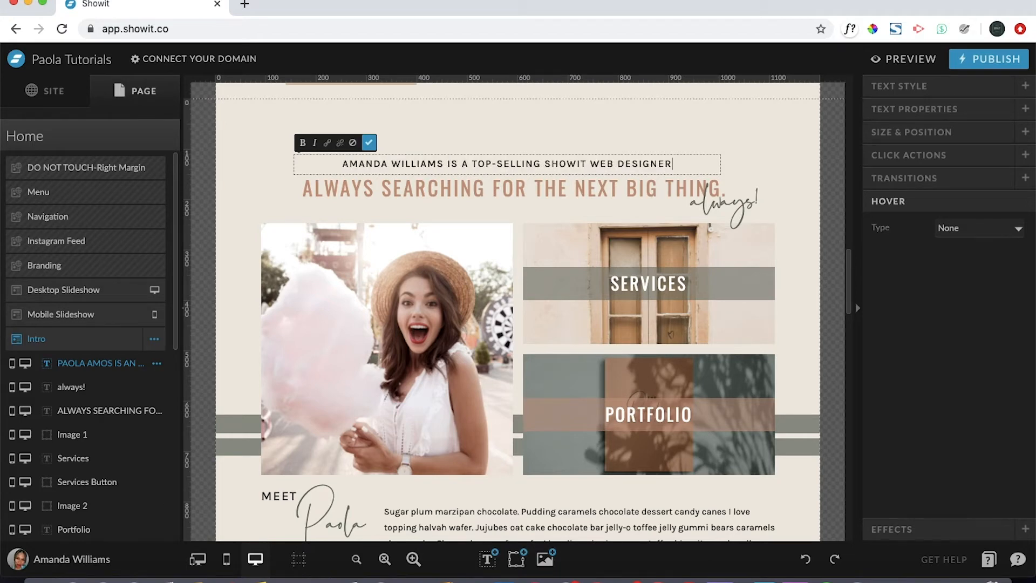
{"action": "type", "text": "-"}
{"action": "left_click", "coordinate": [728, 152]}
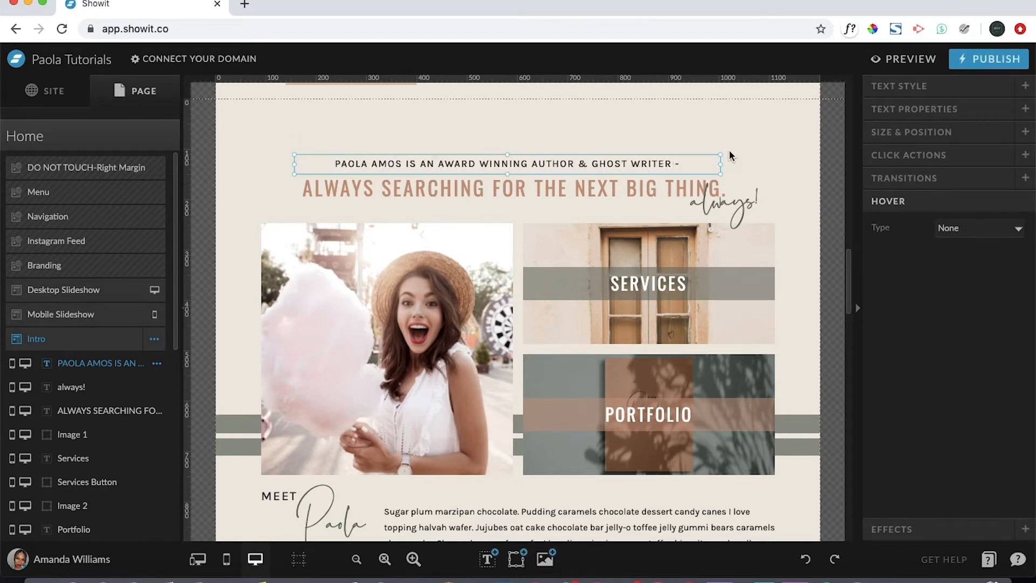
{"action": "left_click", "coordinate": [764, 155]}
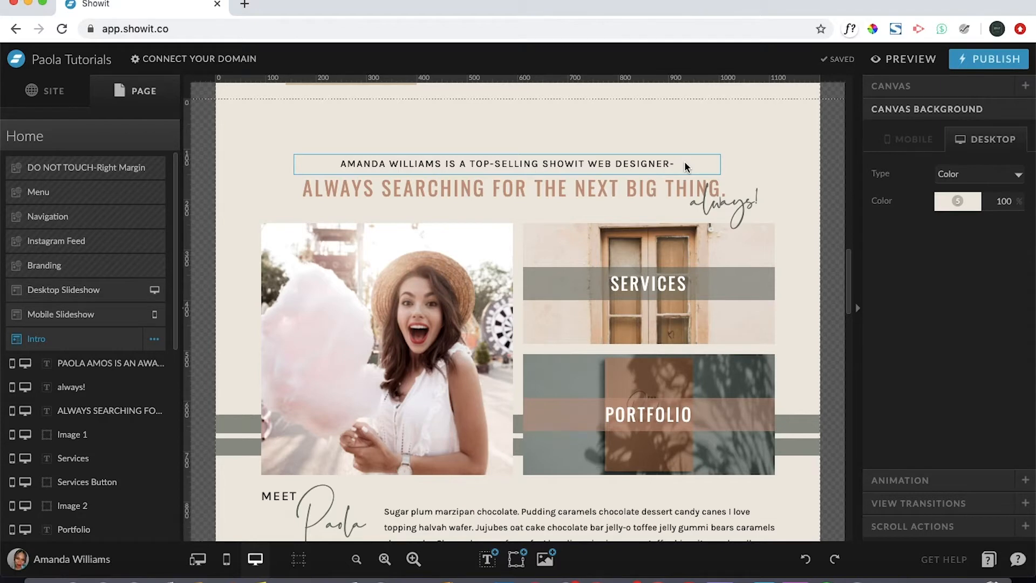
{"action": "left_click", "coordinate": [657, 165]}
{"action": "double_click", "coordinate": [657, 164]}
{"action": "triple_click", "coordinate": [656, 162]}
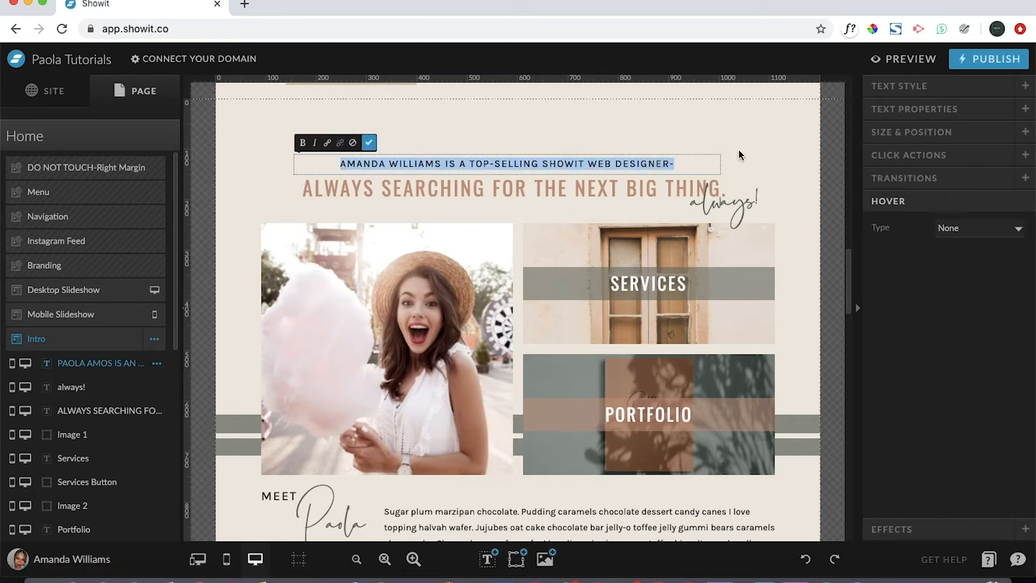
{"action": "left_click", "coordinate": [677, 165]}
{"action": "type", "text": "AND SO O"}
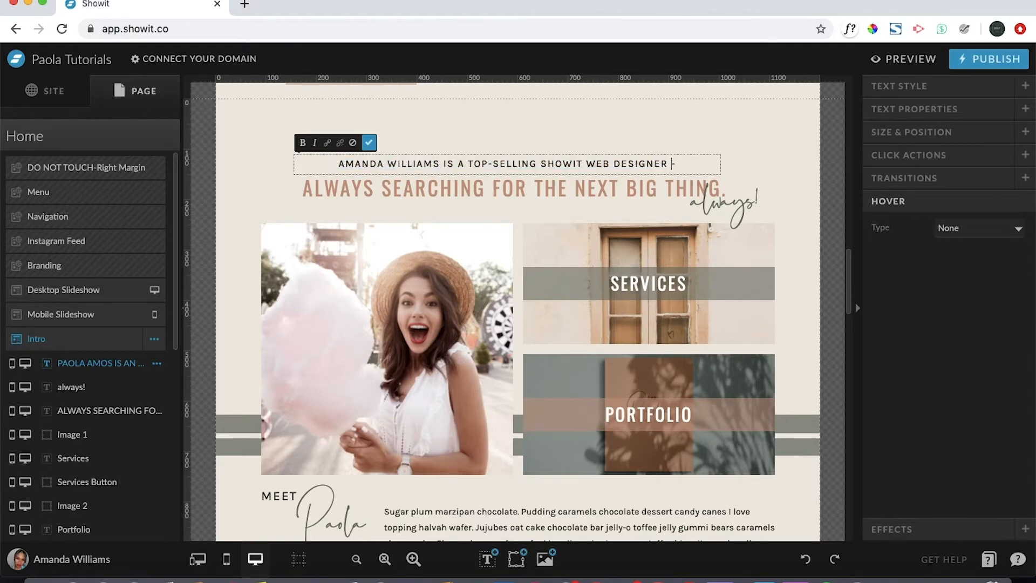
{"action": "type", "text": "N SO ON"}
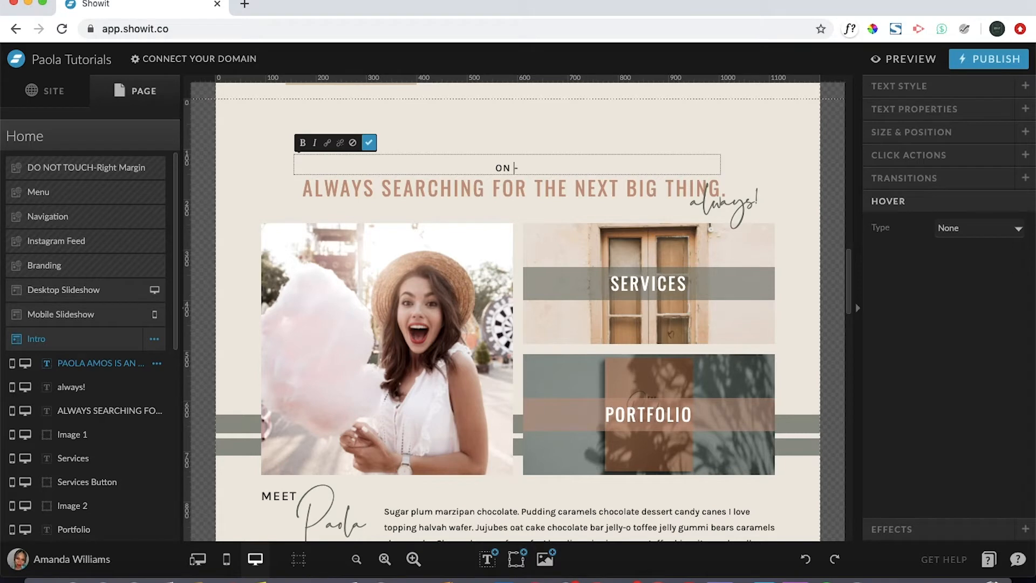
{"action": "key", "text": "Escape"}
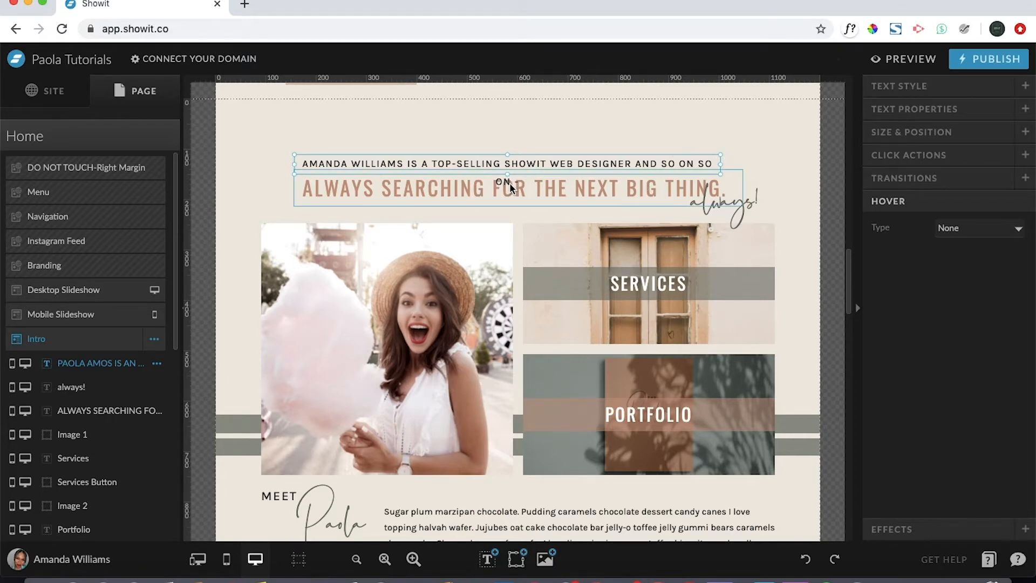
{"action": "double_click", "coordinate": [706, 161]}
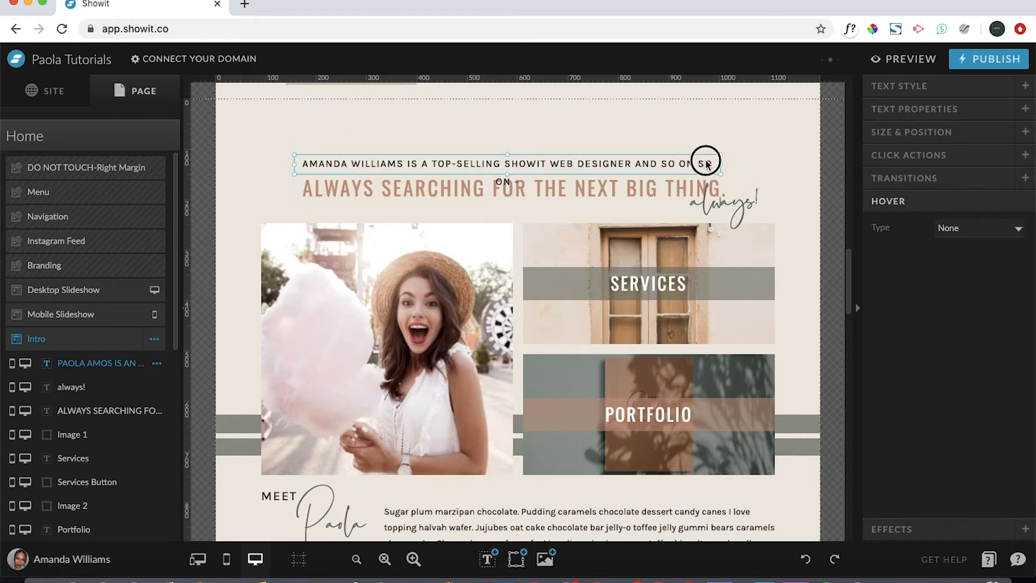
{"action": "left_click", "coordinate": [693, 161]}
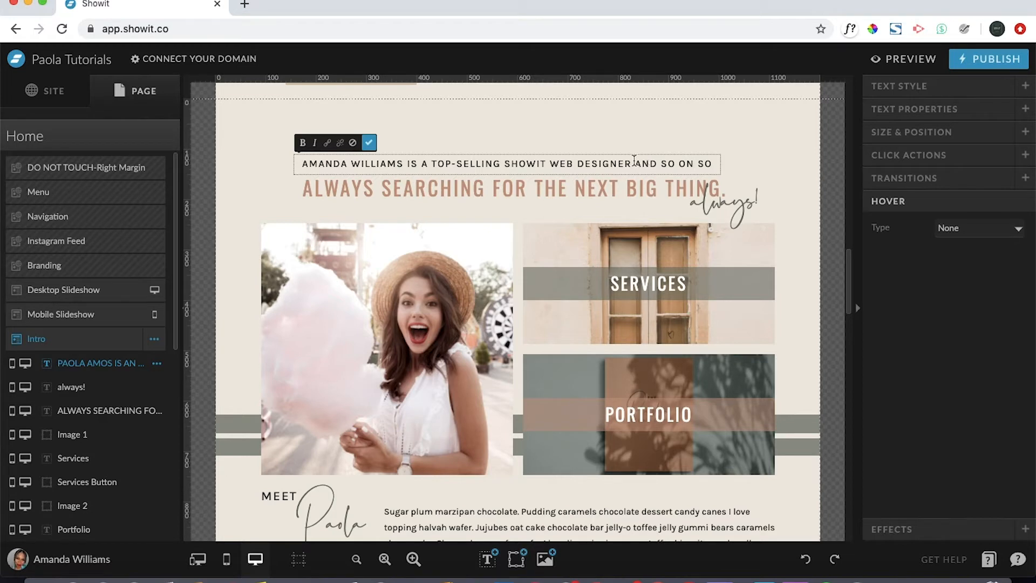
{"action": "left_click_drag", "start_coordinate": [632, 164], "coordinate": [667, 197]}
{"action": "key", "text": "BackSpace"}
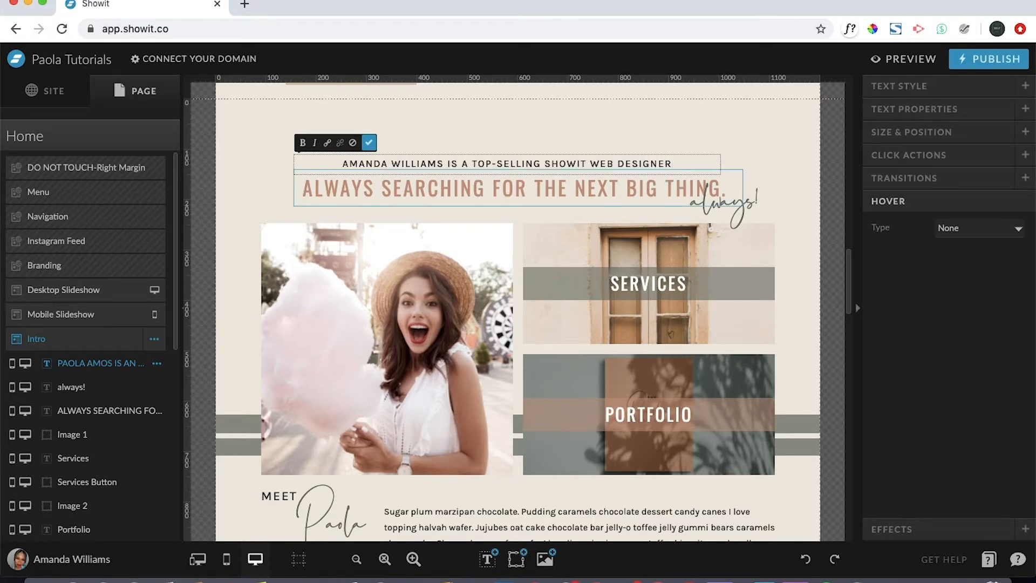
{"action": "type", "text": "-"}
{"action": "left_click", "coordinate": [746, 144]}
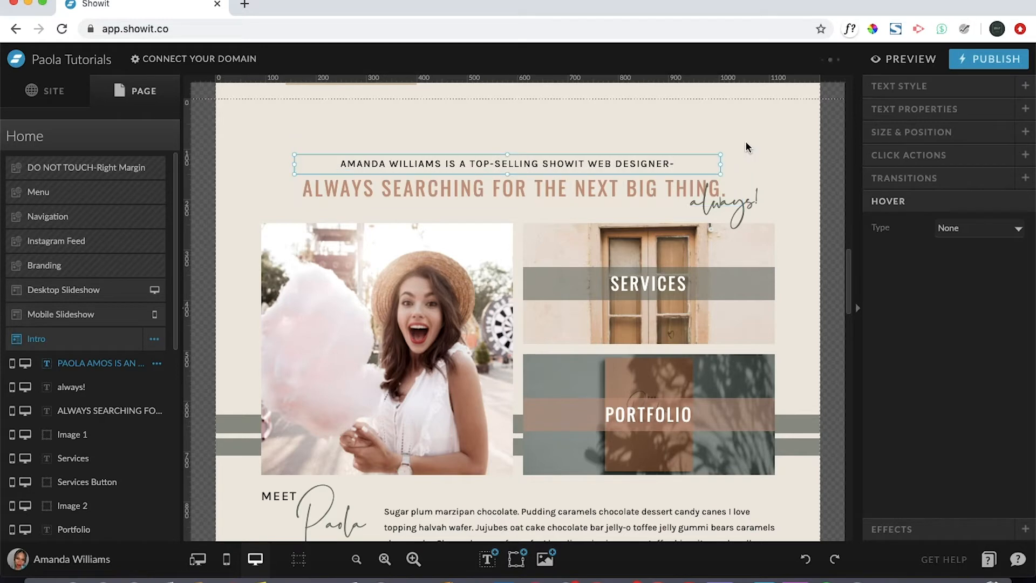
{"action": "left_click", "coordinate": [746, 143]}
{"action": "left_click", "coordinate": [633, 156]}
Nudge the intro line up, center it horizontally on the page, and make its box taller.
{"action": "left_click_drag", "start_coordinate": [525, 164], "coordinate": [525, 150]}
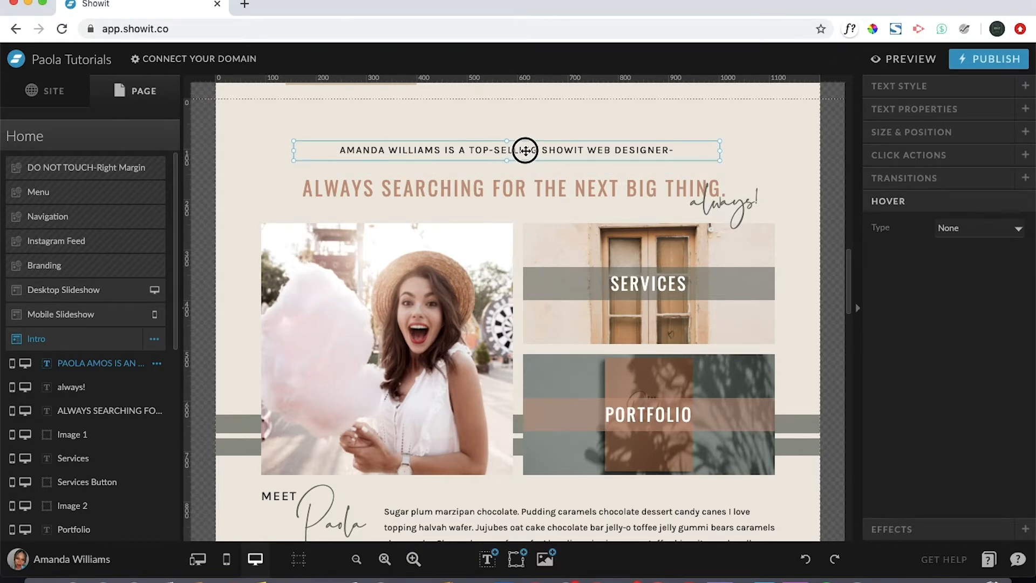
{"action": "left_click", "coordinate": [897, 135]}
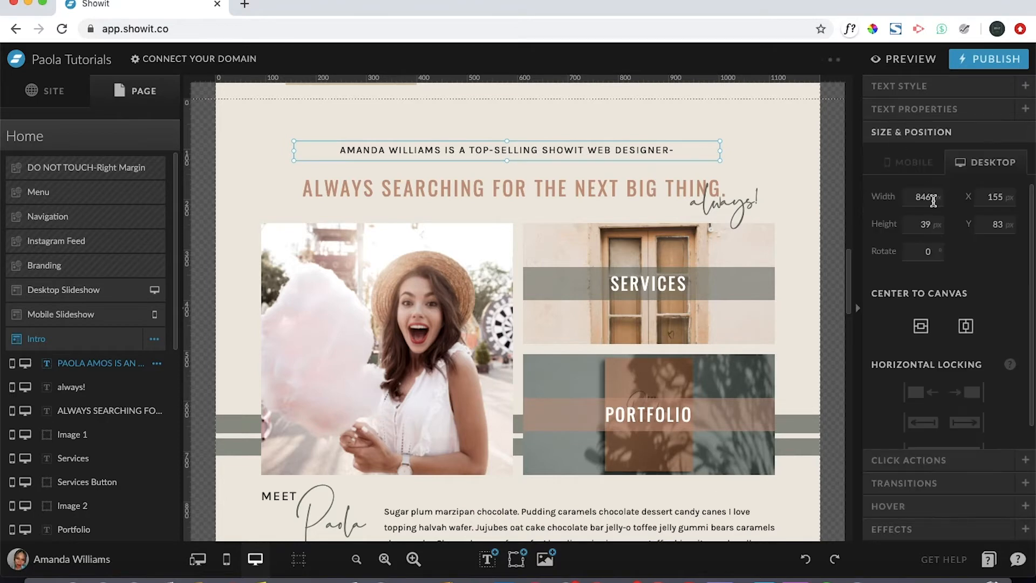
{"action": "left_click", "coordinate": [966, 325]}
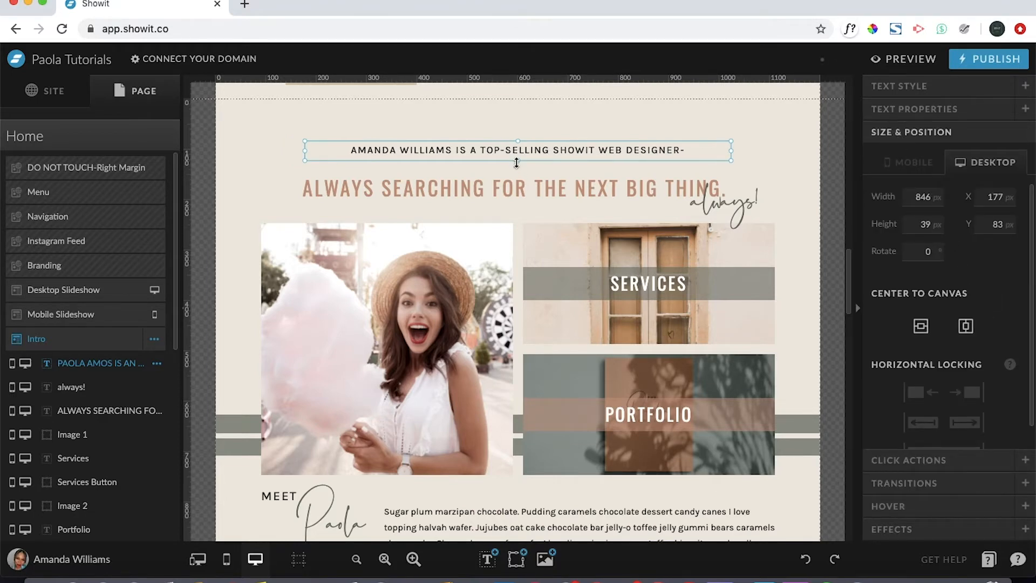
{"action": "left_click_drag", "start_coordinate": [516, 162], "coordinate": [517, 172]}
Extend the intro text after 'DESIGNER' with '& SO ON AND OO AND SO AND SO ON YADA YADA...'.
{"action": "double_click", "coordinate": [678, 151]}
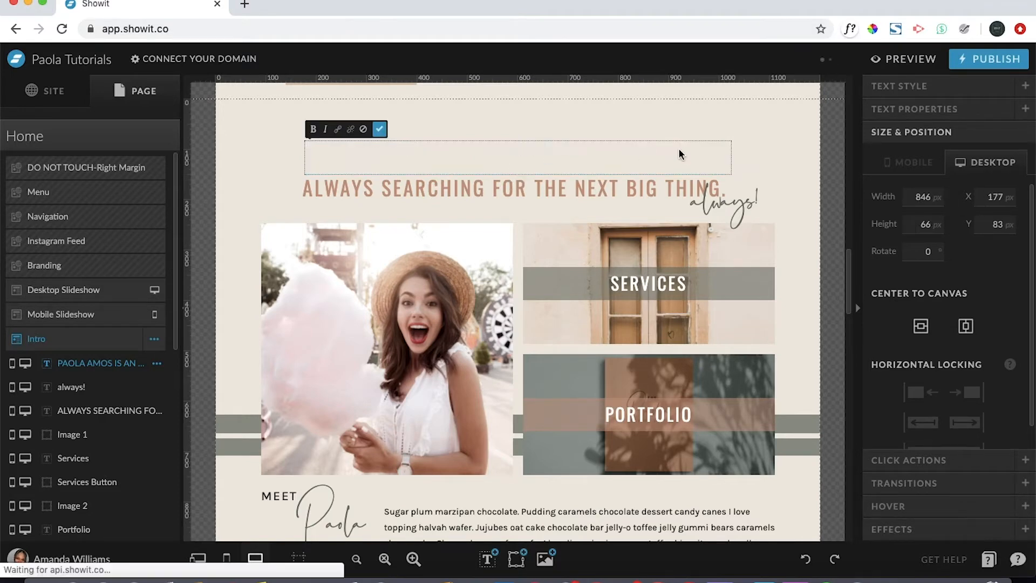
{"action": "right_click", "coordinate": [680, 149]}
{"action": "left_click", "coordinate": [664, 156]}
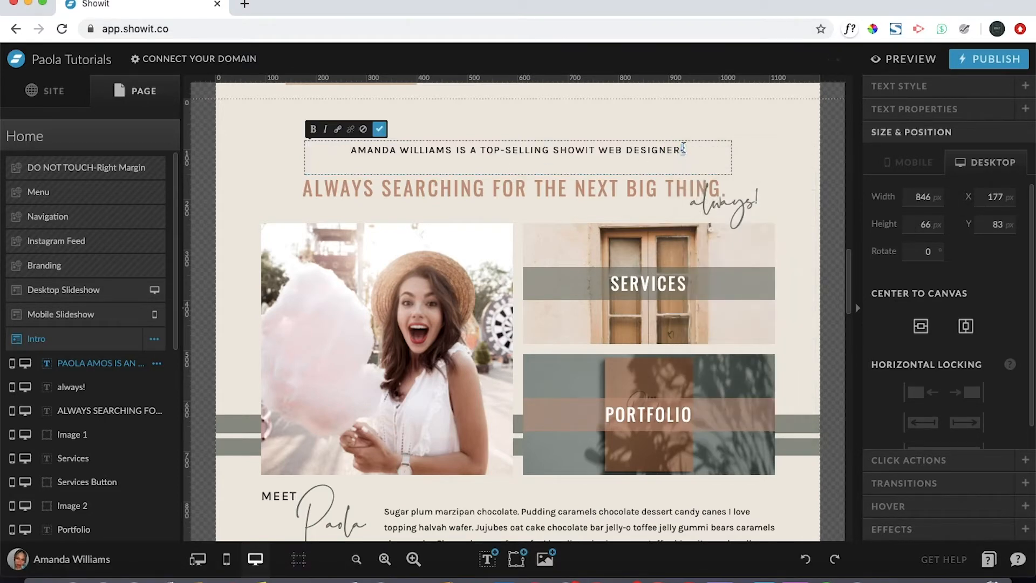
{"action": "type", "text": "-"}
{"action": "key", "text": "BackSpace"}
{"action": "type", "text": "& "}
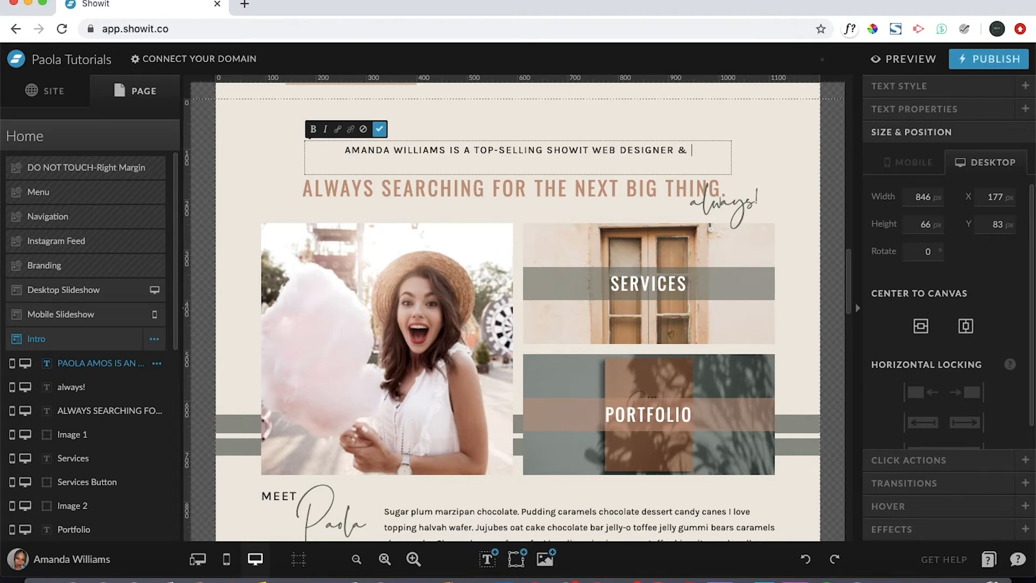
{"action": "type", "text": "SO ON A"}
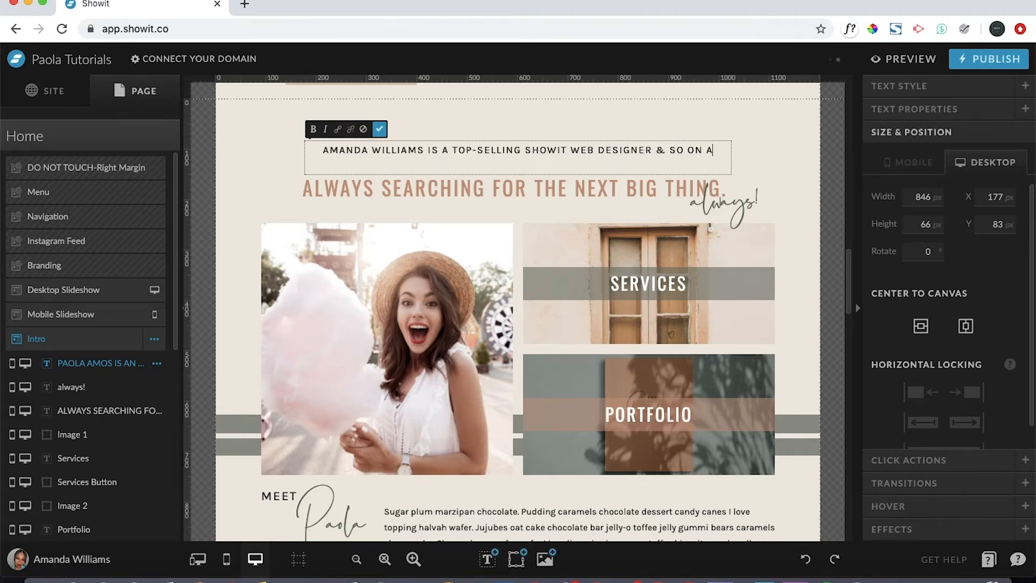
{"action": "type", "text": "ND OO AND "}
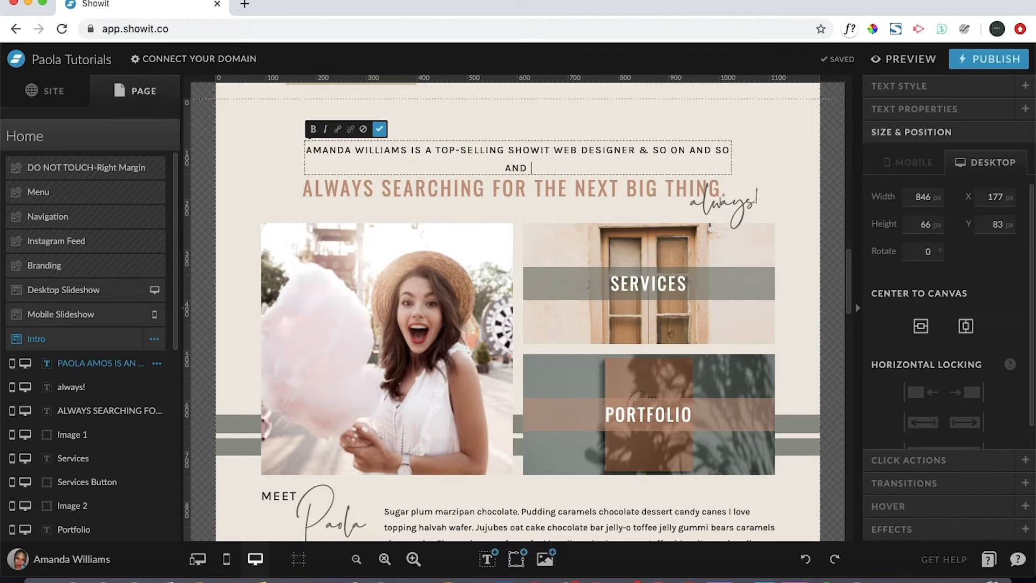
{"action": "type", "text": "SO AND SO"}
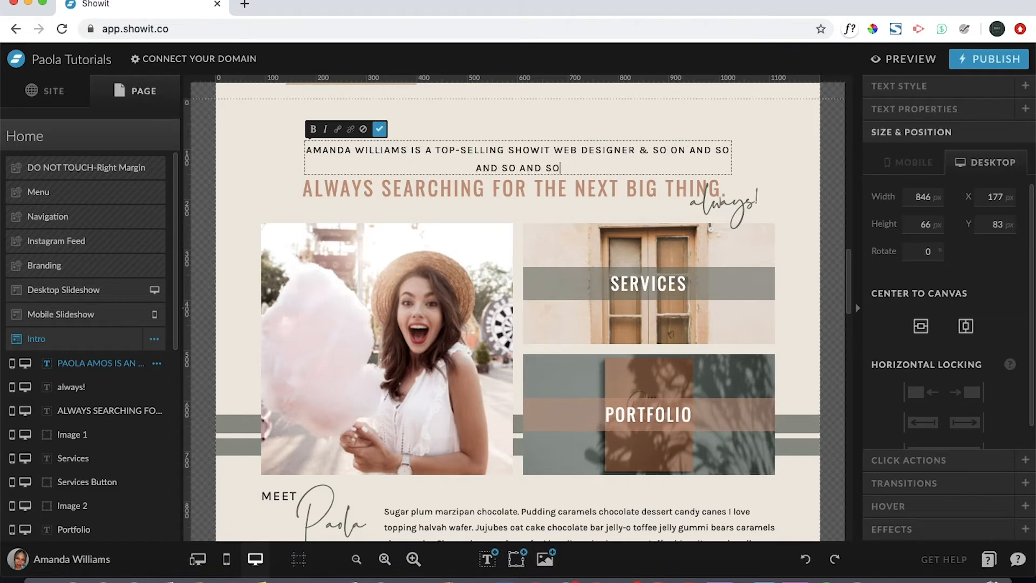
{"action": "type", "text": " ON "}
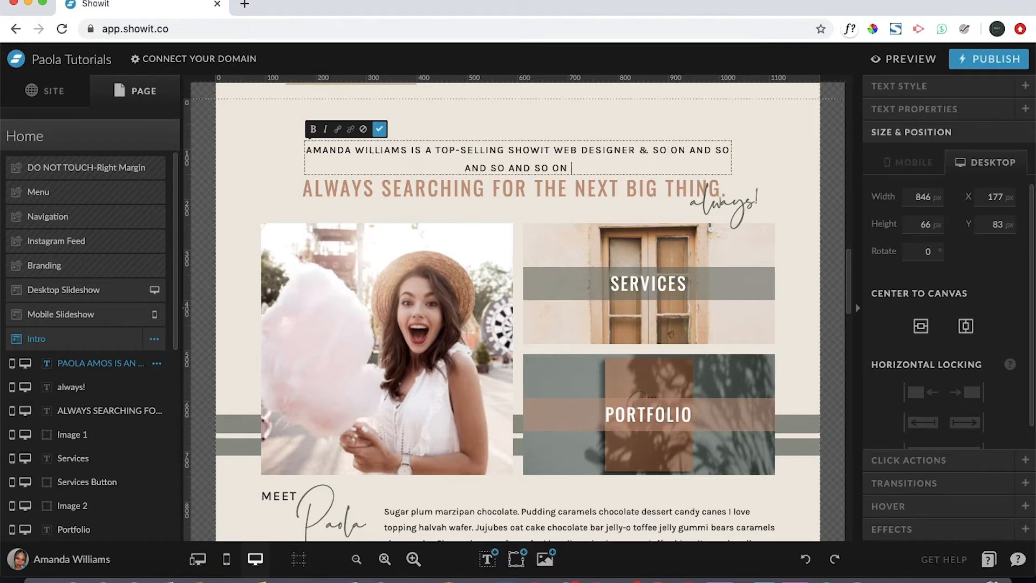
{"action": "type", "text": "YAD"}
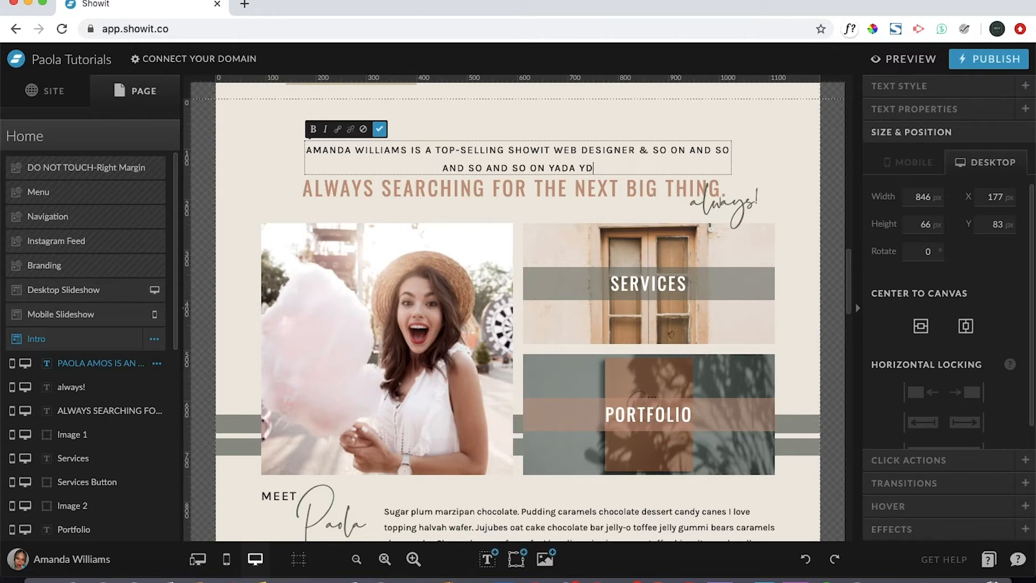
{"action": "type", "text": "A YADA..."}
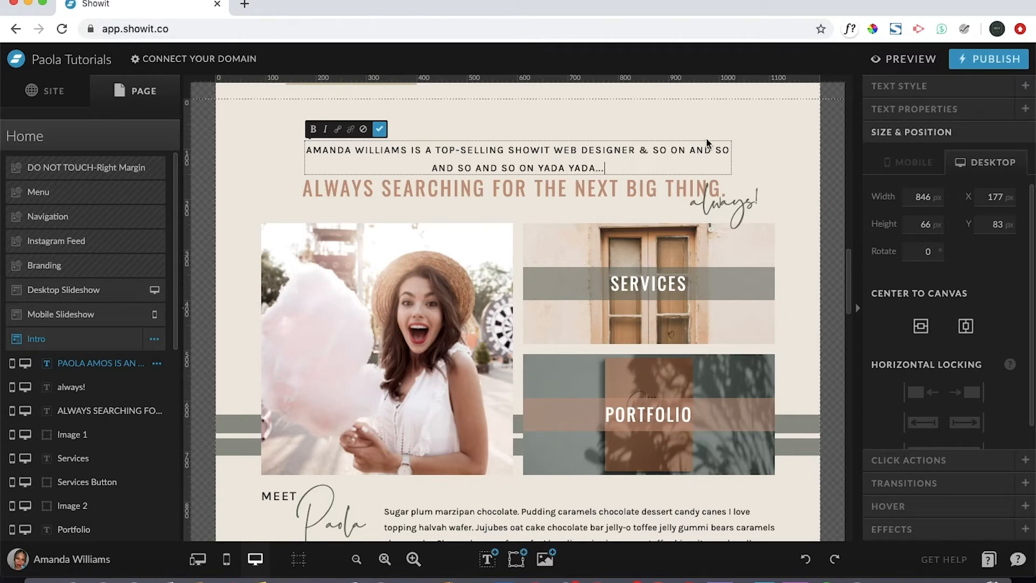
{"action": "left_click", "coordinate": [772, 150]}
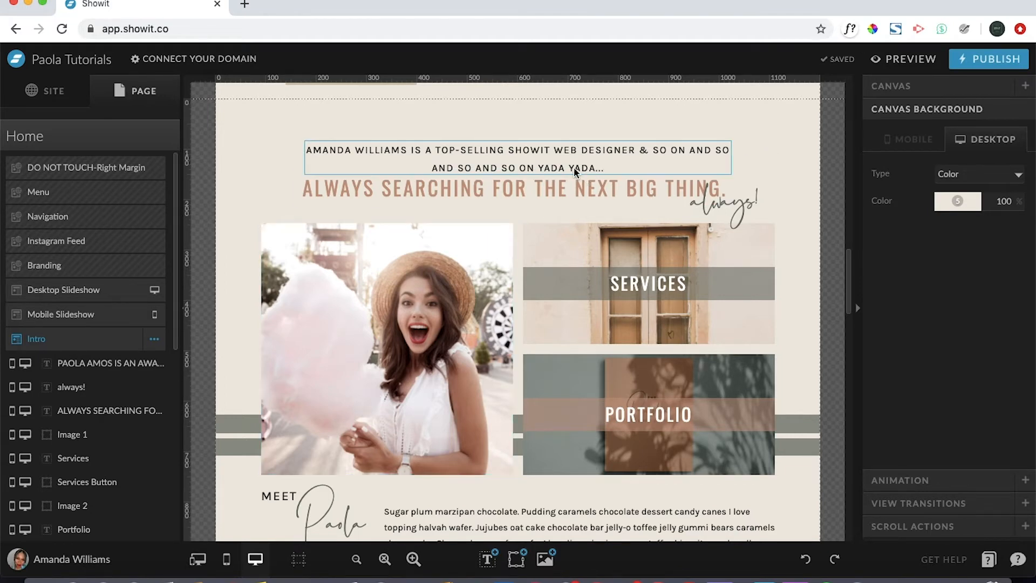
{"action": "left_click", "coordinate": [226, 561]}
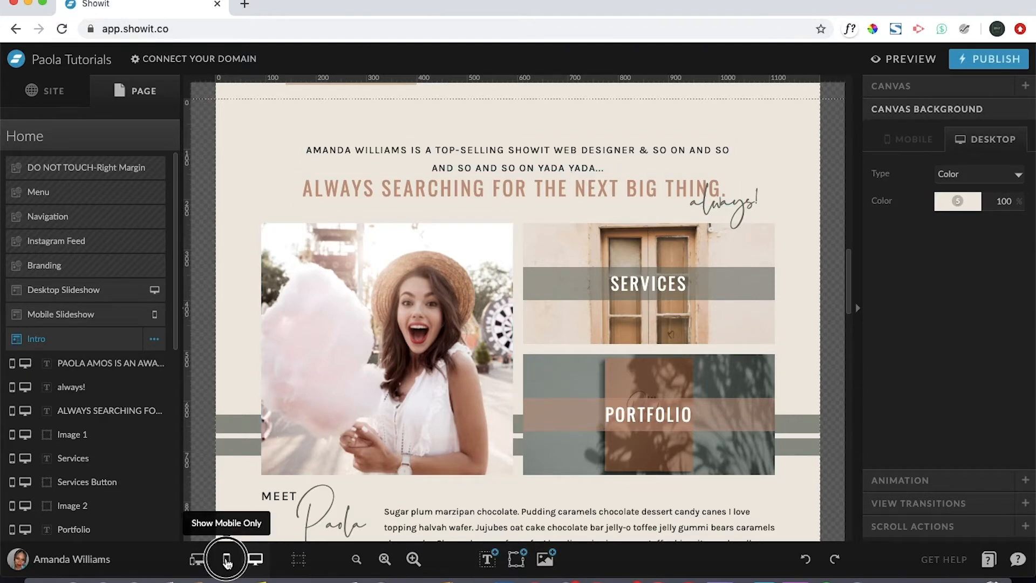
In the mobile layout, widen the intro text box on both sides to 295 px.
{"action": "scroll", "coordinate": [546, 386], "scroll_direction": "down", "scroll_amount": 5}
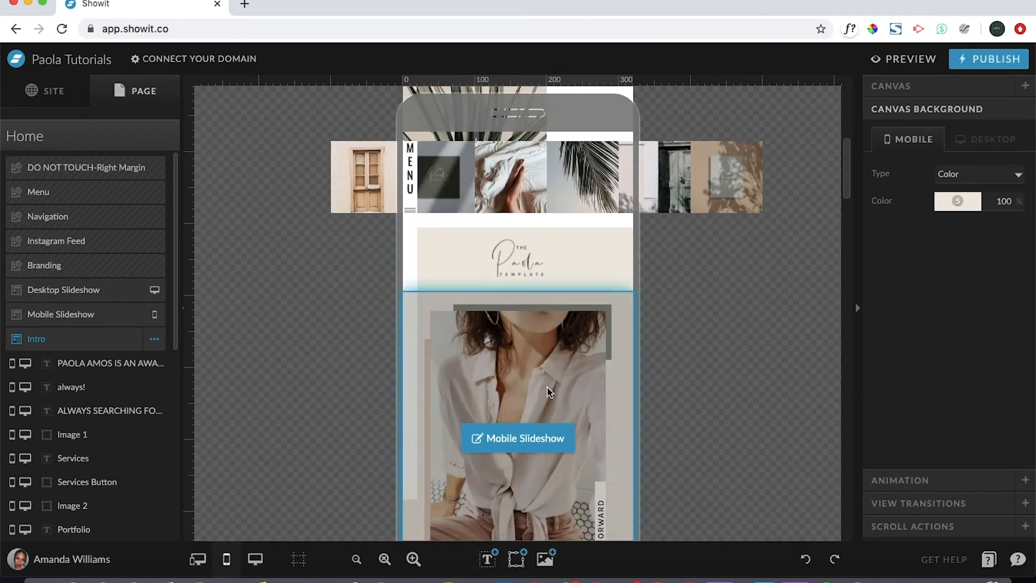
{"action": "scroll", "coordinate": [548, 392], "scroll_direction": "down", "scroll_amount": 5}
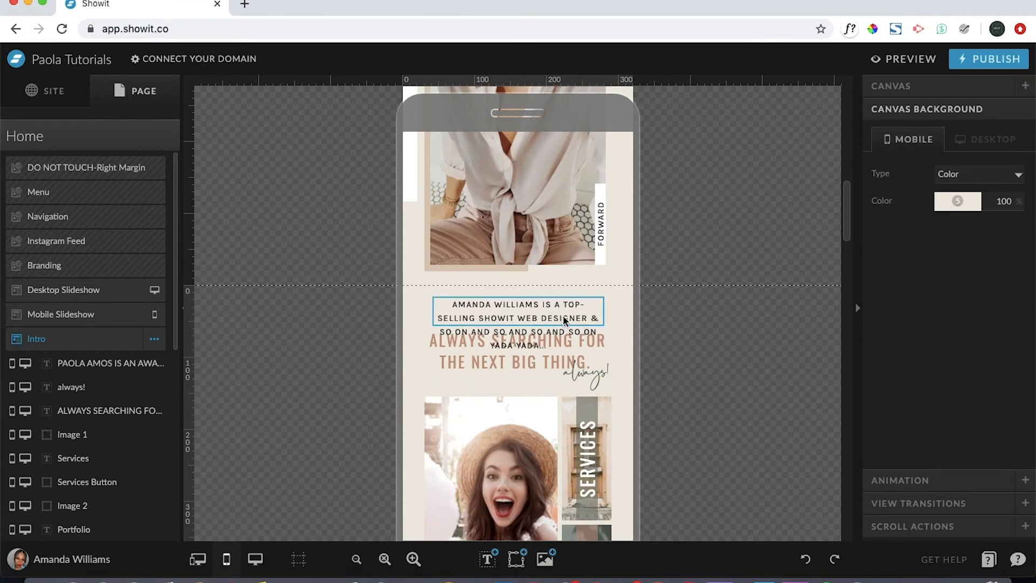
{"action": "left_click", "coordinate": [561, 312]}
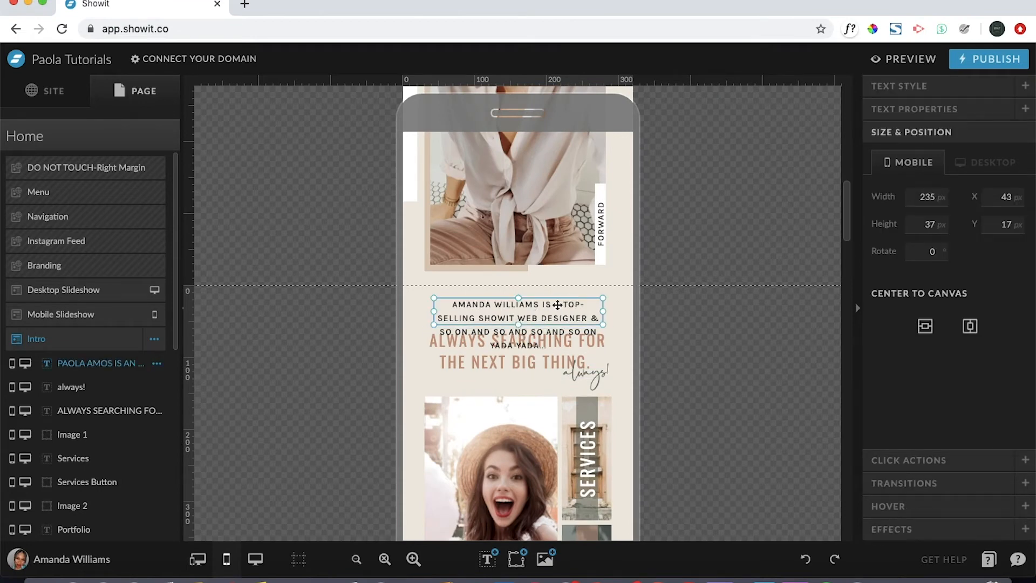
{"action": "left_click_drag", "start_coordinate": [432, 313], "coordinate": [412, 314]}
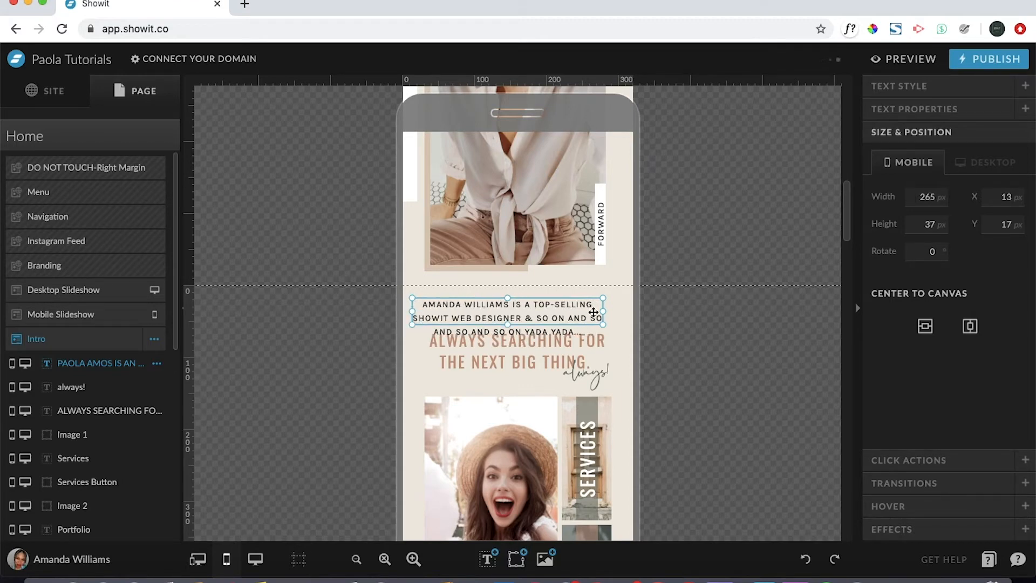
{"action": "left_click_drag", "start_coordinate": [603, 311], "coordinate": [627, 314]}
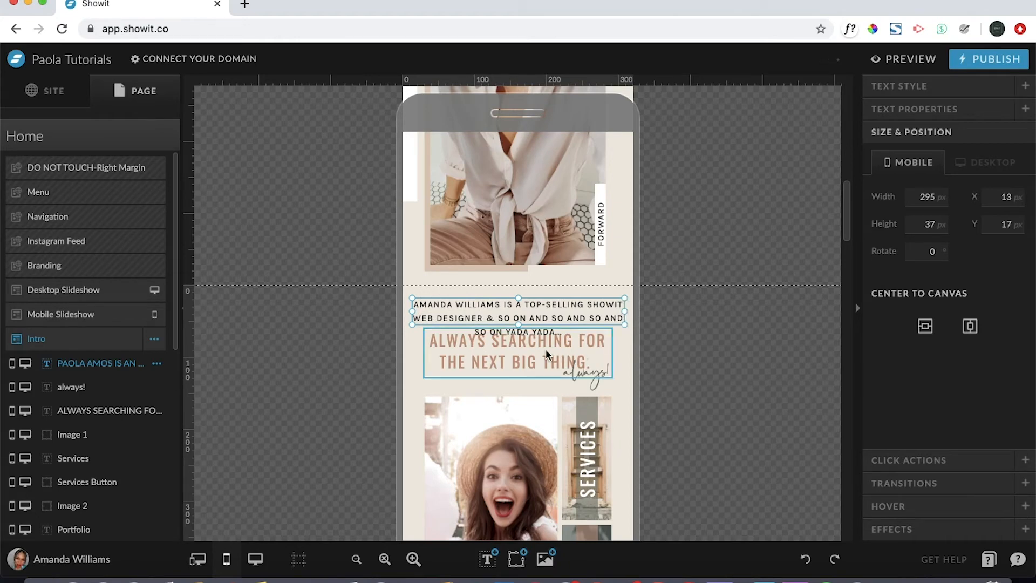
Raise the mobile intro box to Y 7 and stretch it to 56 px tall for three lines.
{"action": "scroll", "coordinate": [517, 308], "scroll_direction": "down", "scroll_amount": 1}
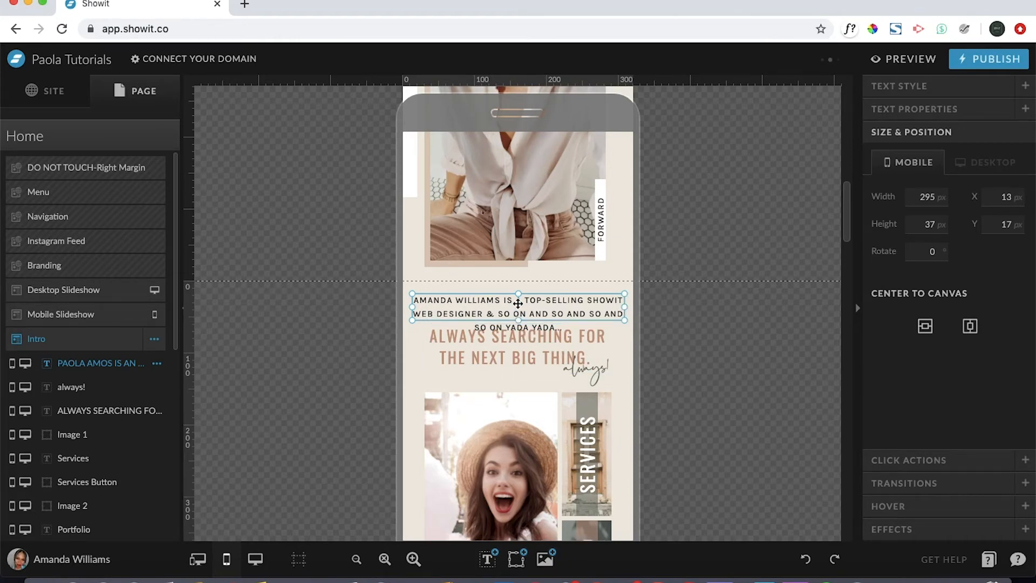
{"action": "left_click_drag", "start_coordinate": [517, 303], "coordinate": [518, 297]}
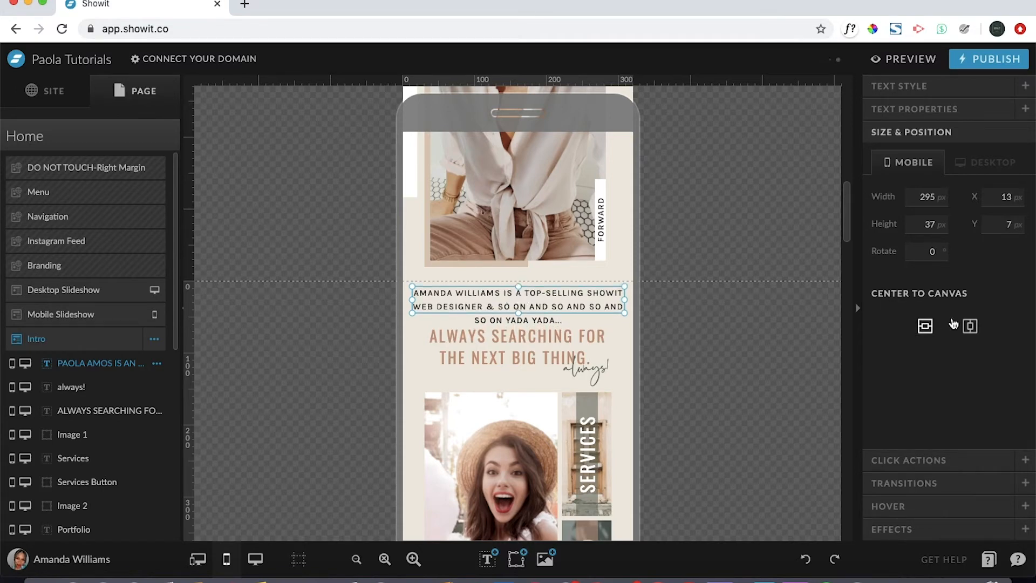
{"action": "right_click", "coordinate": [970, 326]}
{"action": "left_click", "coordinate": [970, 326]}
{"action": "left_click", "coordinate": [517, 313]}
{"action": "left_click_drag", "start_coordinate": [517, 313], "coordinate": [518, 326]}
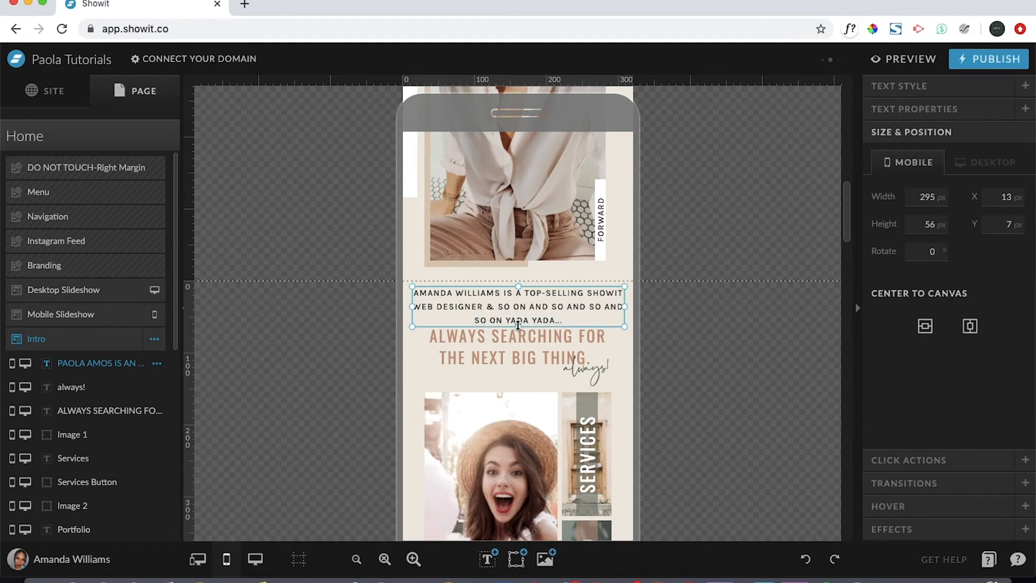
{"action": "left_click", "coordinate": [619, 360]}
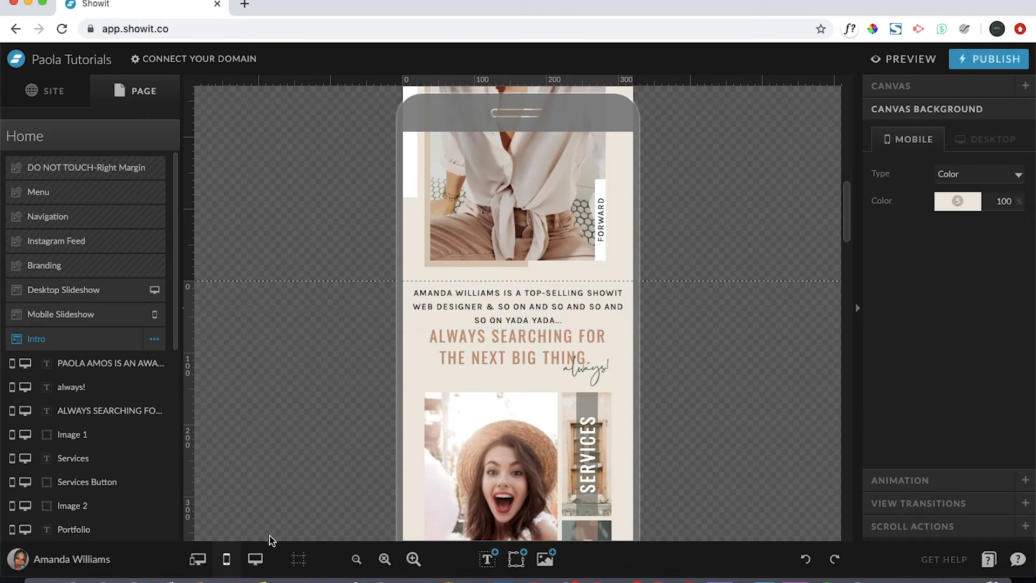
Back in the desktop layout, edit the intro line and show its Text Style settings.
{"action": "left_click", "coordinate": [255, 559]}
{"action": "scroll", "coordinate": [464, 454], "scroll_direction": "down", "scroll_amount": 10}
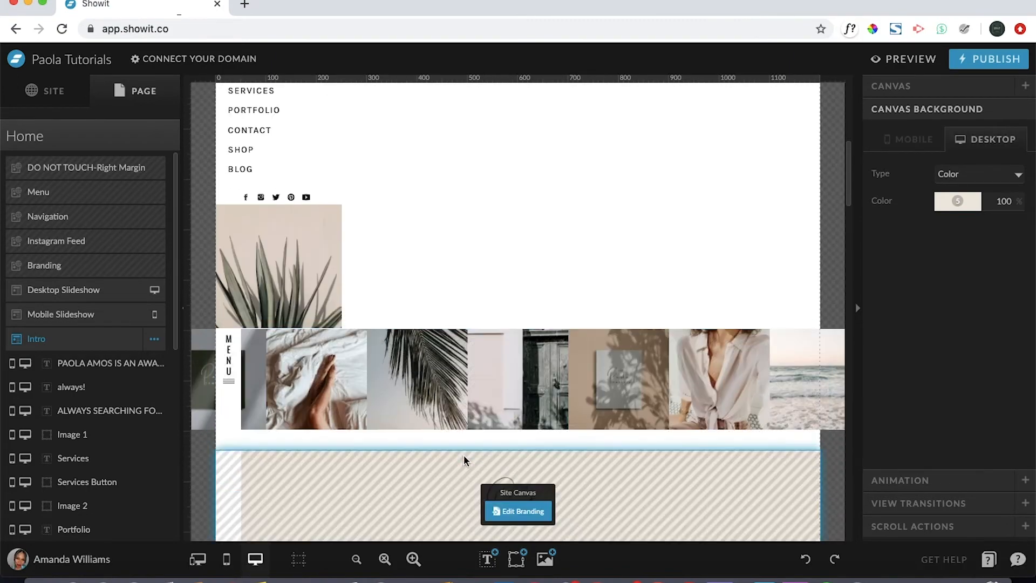
{"action": "scroll", "coordinate": [464, 456], "scroll_direction": "down", "scroll_amount": 5}
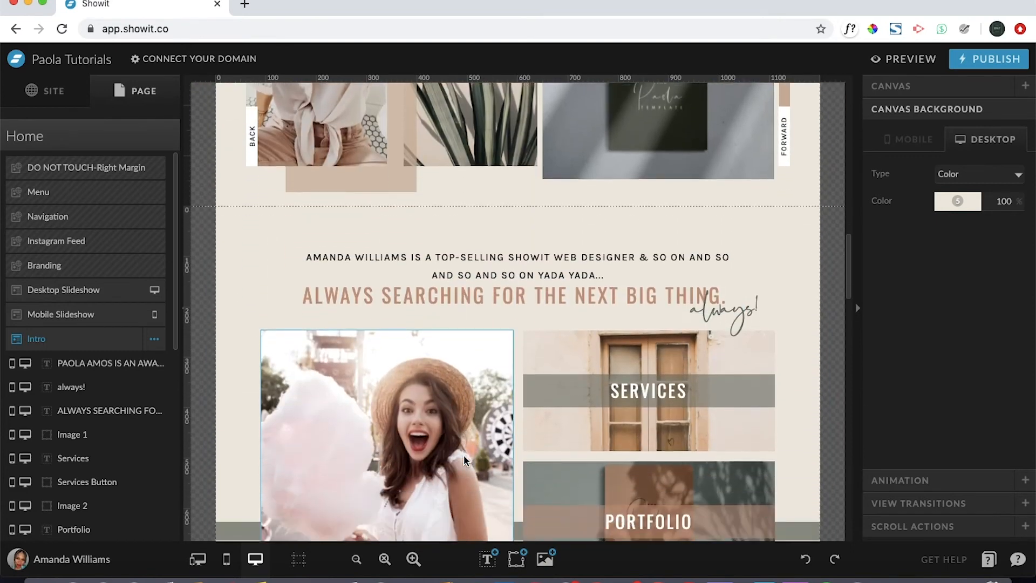
{"action": "double_click", "coordinate": [555, 234]}
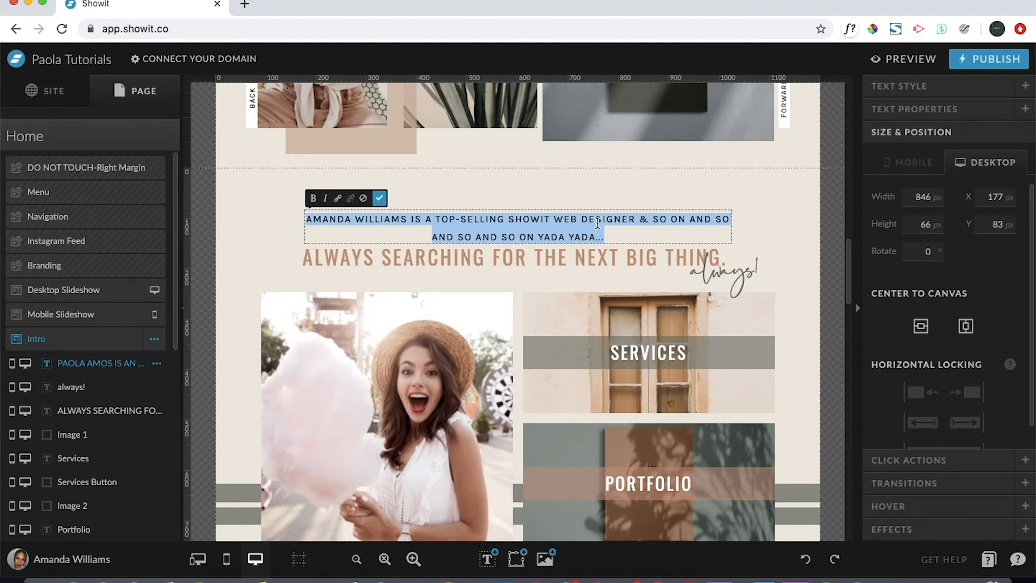
{"action": "left_click", "coordinate": [919, 85]}
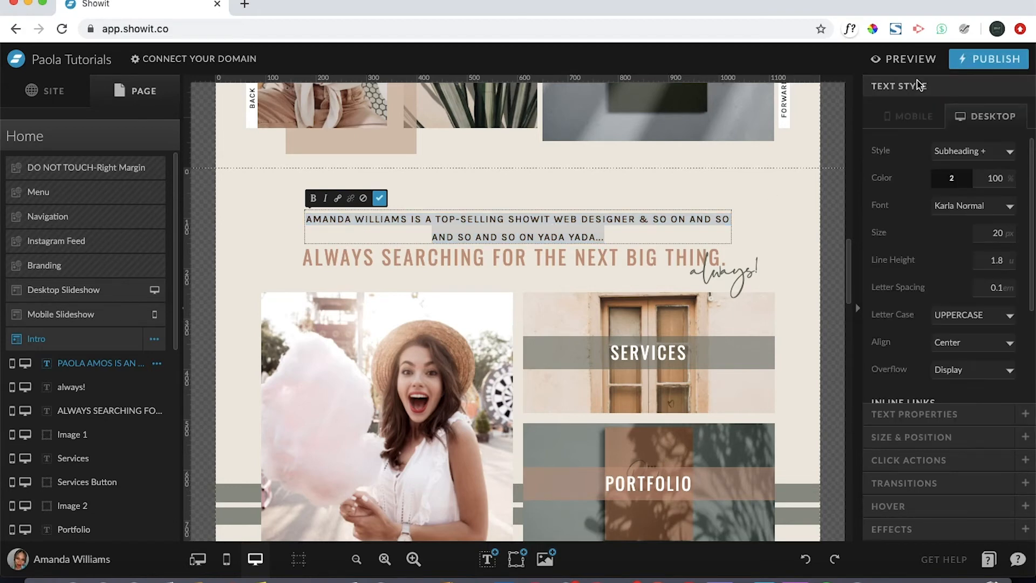
Try palette colours 3, 4 and 6 on the intro text, then settle back on dark colour 2.
{"action": "left_click", "coordinate": [966, 179]}
{"action": "left_click", "coordinate": [947, 214]}
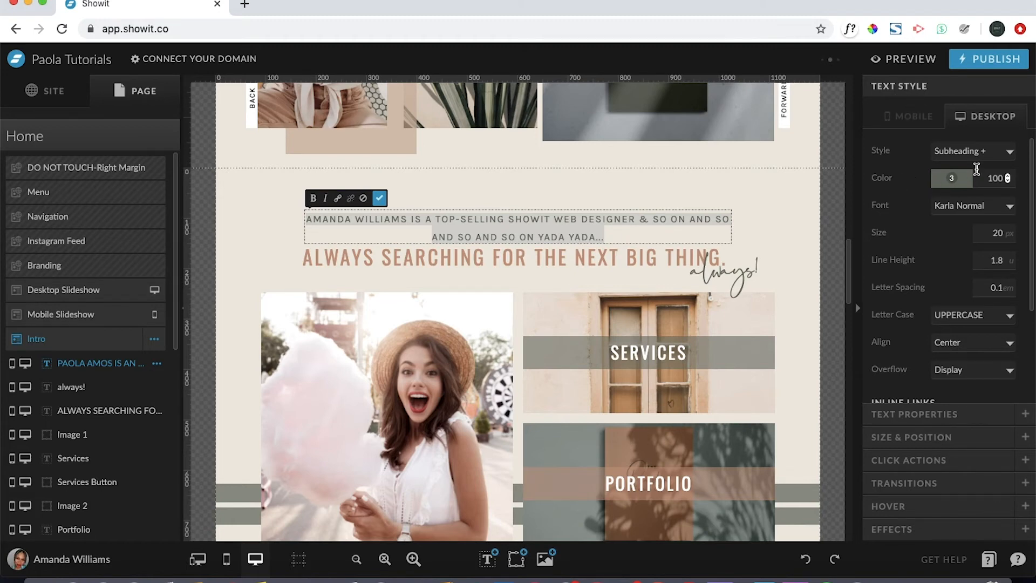
{"action": "left_click", "coordinate": [957, 184]}
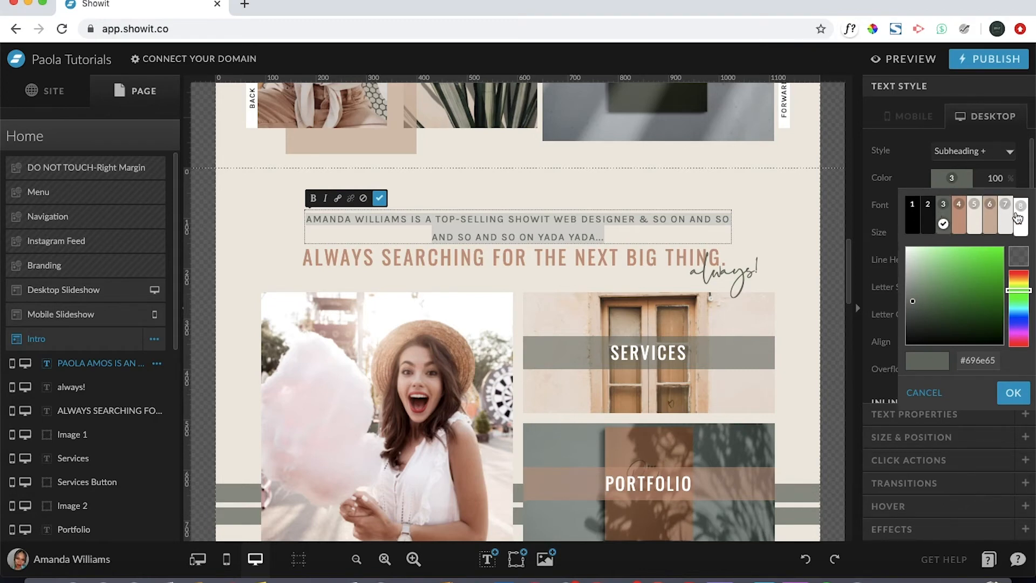
{"action": "left_click", "coordinate": [961, 219]}
{"action": "left_click", "coordinate": [963, 179]}
{"action": "left_click", "coordinate": [994, 221]}
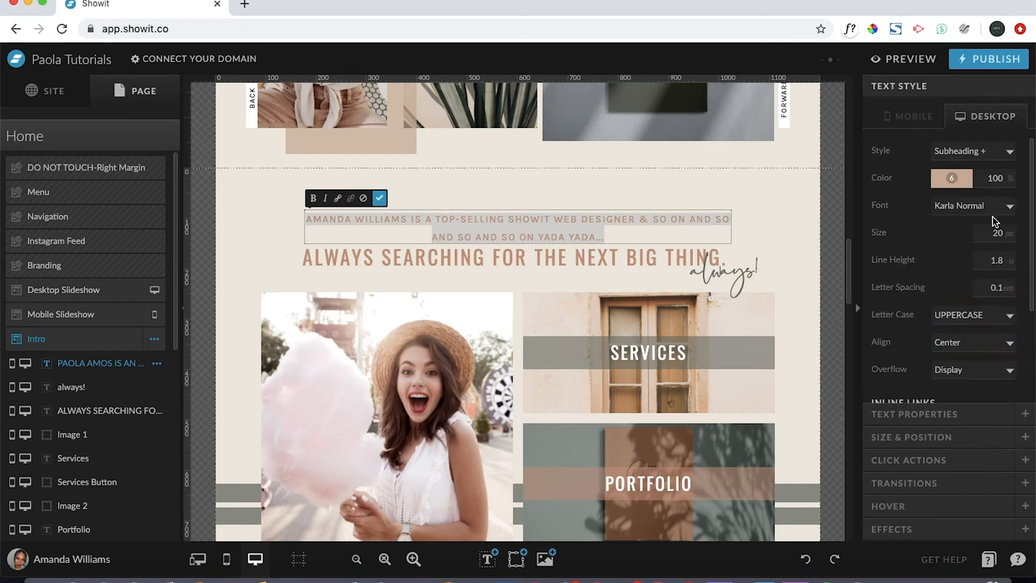
{"action": "left_click", "coordinate": [951, 178]}
{"action": "left_click", "coordinate": [928, 221]}
{"action": "left_click", "coordinate": [797, 218]}
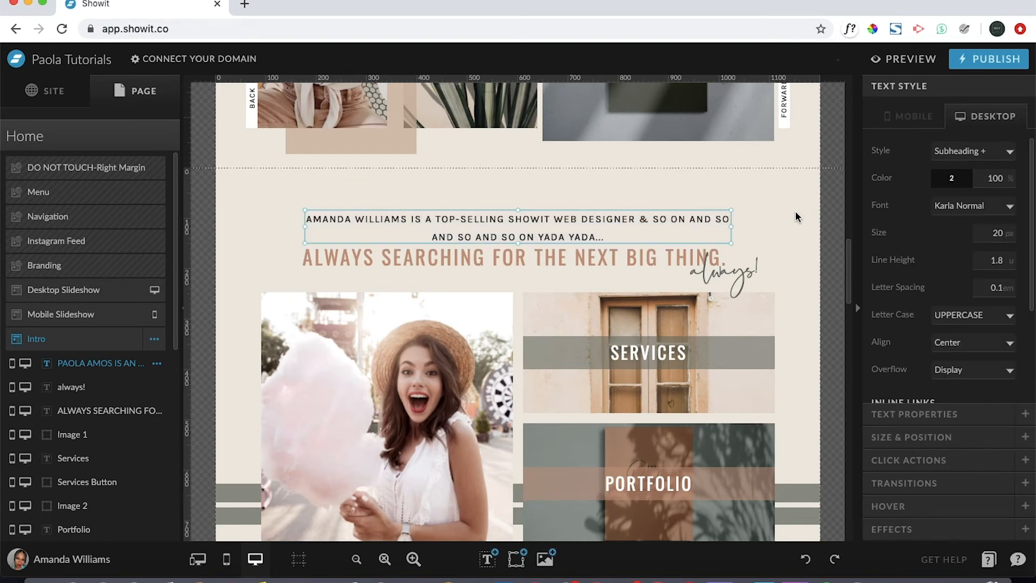
{"action": "double_click", "coordinate": [575, 225]}
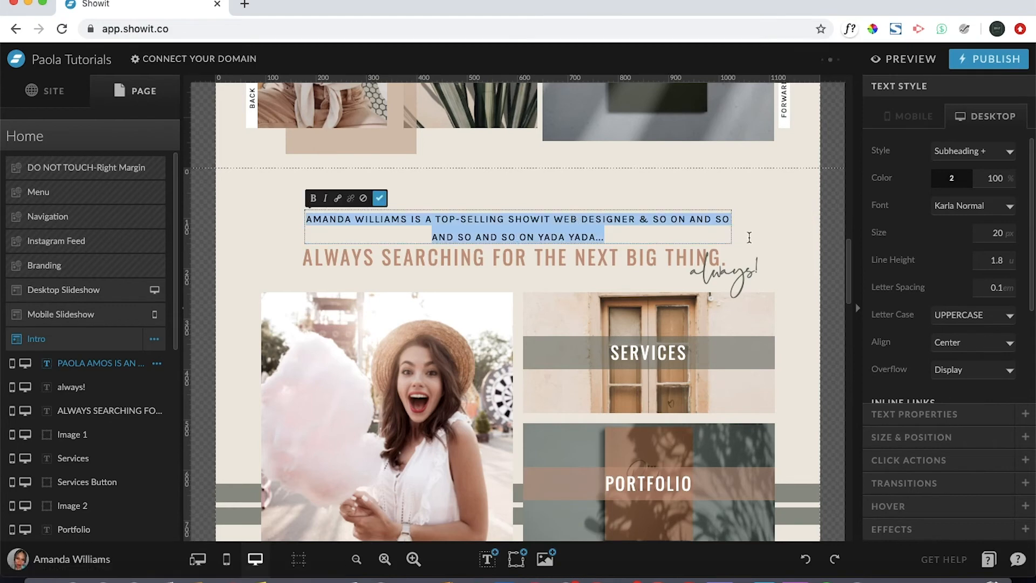
Enter 18 in the Text Style size field for the desktop intro line, replacing 20.
{"action": "left_click", "coordinate": [996, 233]}
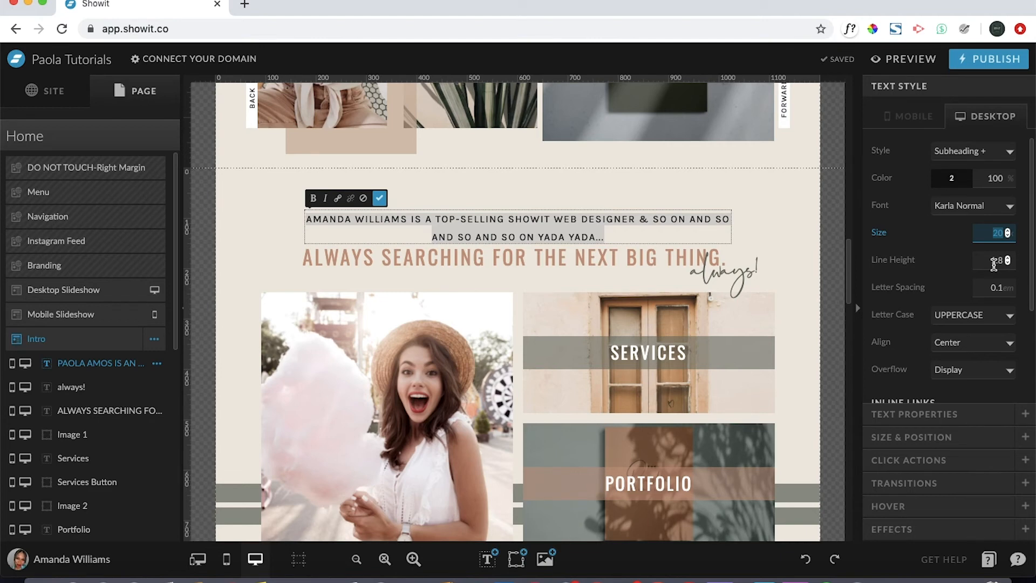
{"action": "type", "text": "18"}
{"action": "key", "text": "Return"}
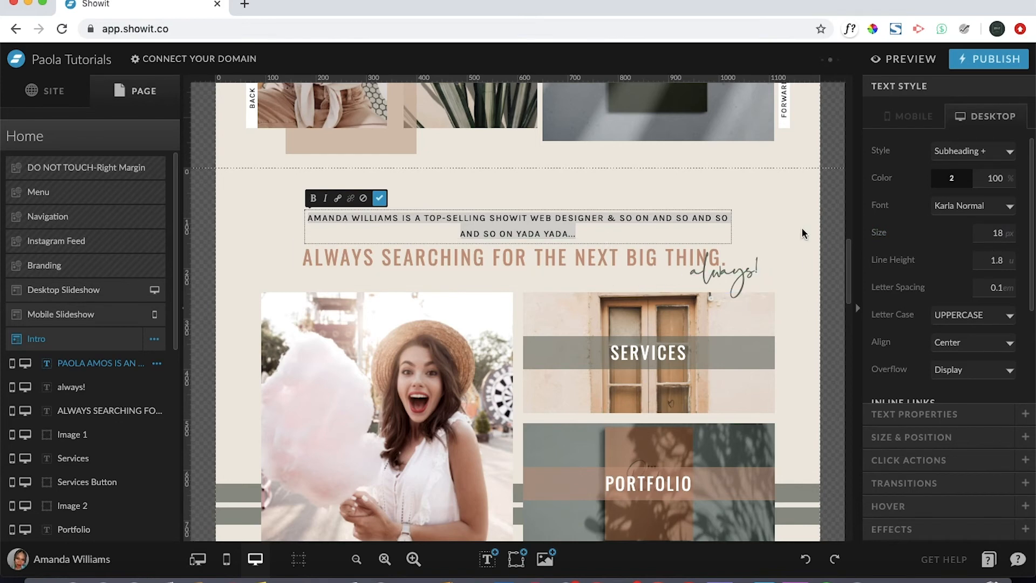
{"action": "left_click", "coordinate": [801, 211]}
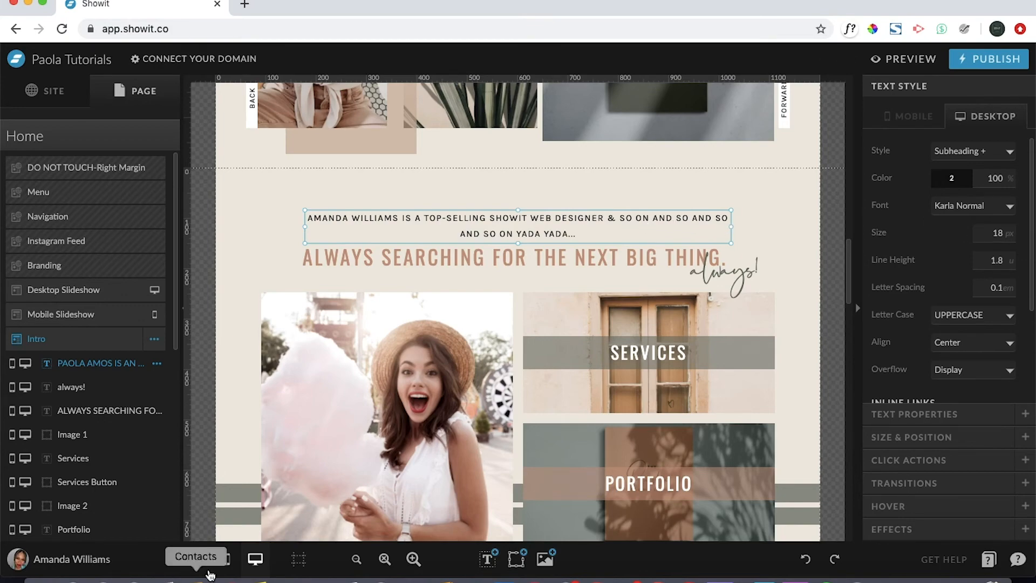
{"action": "left_click", "coordinate": [229, 561]}
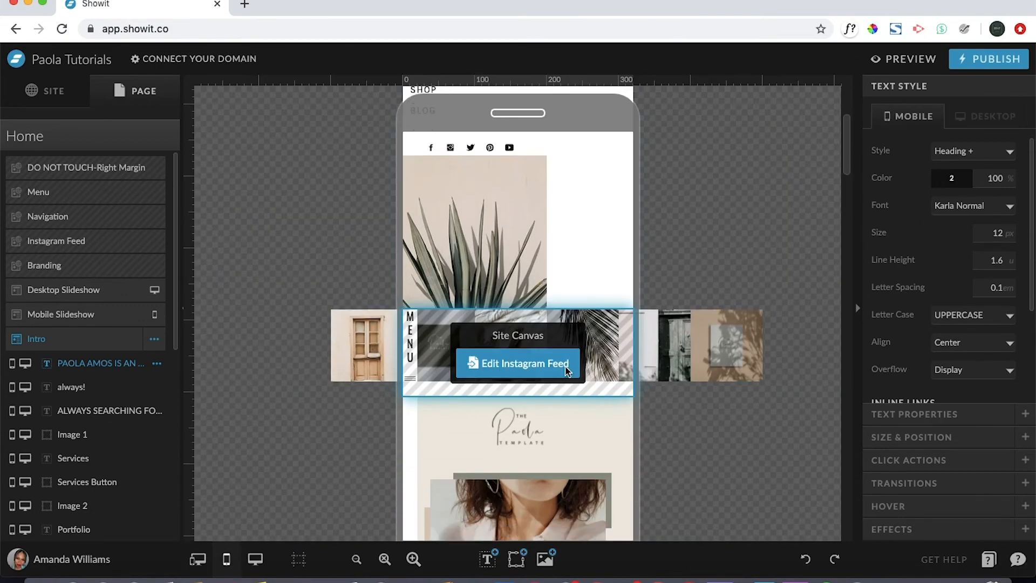
{"action": "scroll", "coordinate": [565, 367], "scroll_direction": "down", "scroll_amount": 10}
{"action": "scroll", "coordinate": [565, 368], "scroll_direction": "up", "scroll_amount": 4}
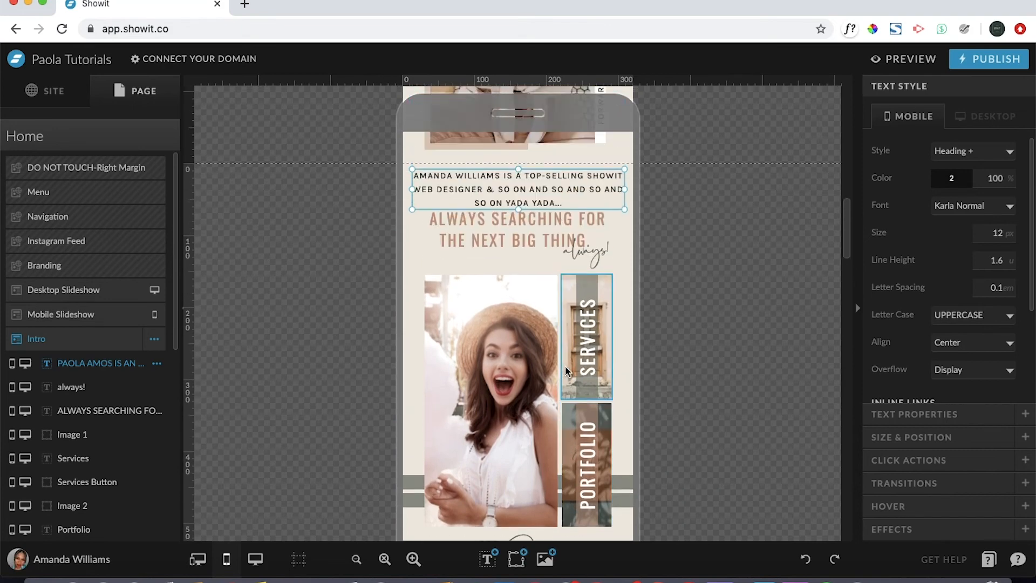
{"action": "left_click", "coordinate": [950, 180]}
{"action": "left_click", "coordinate": [945, 213]}
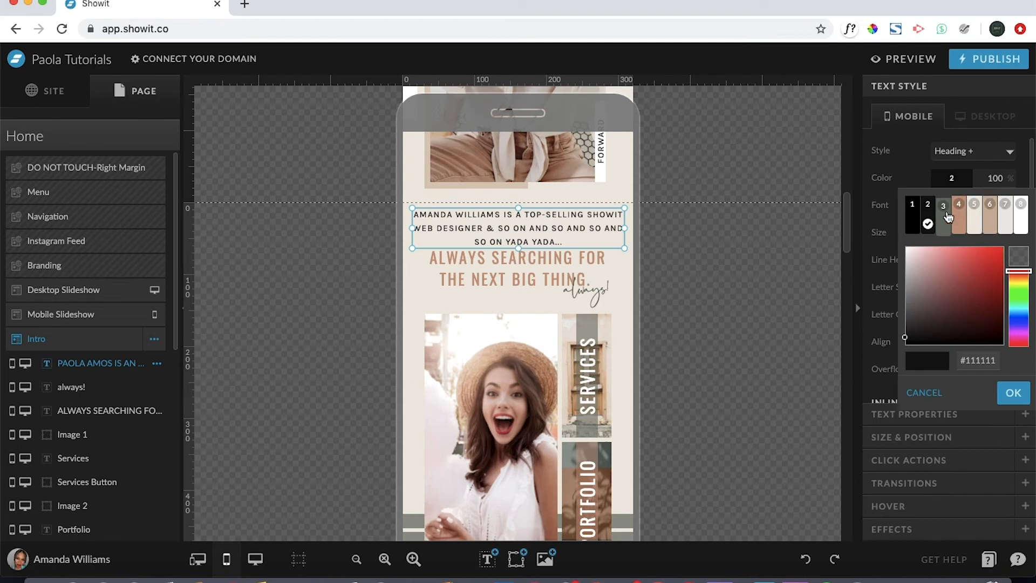
{"action": "left_click", "coordinate": [999, 117]}
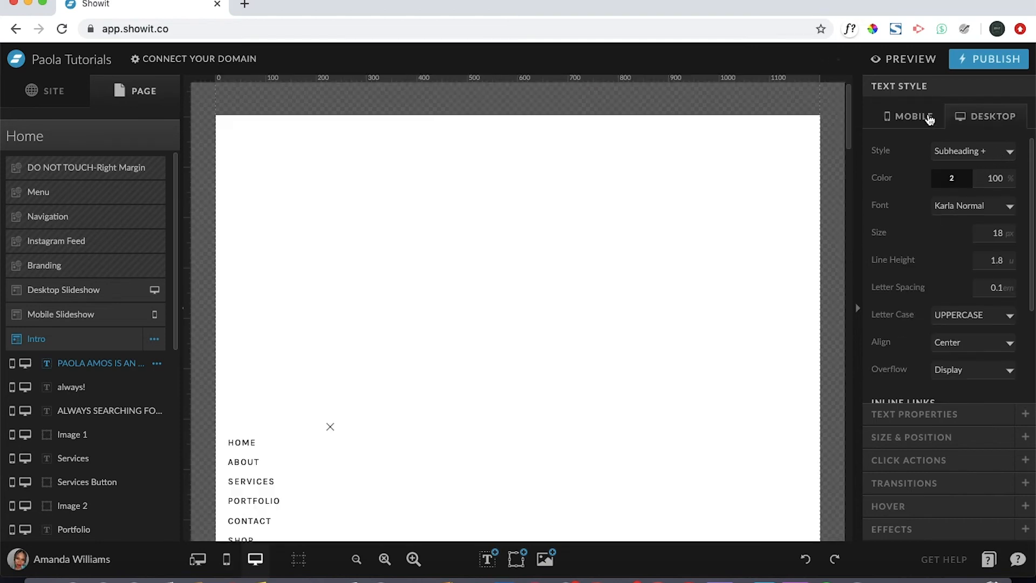
{"action": "left_click", "coordinate": [927, 116]}
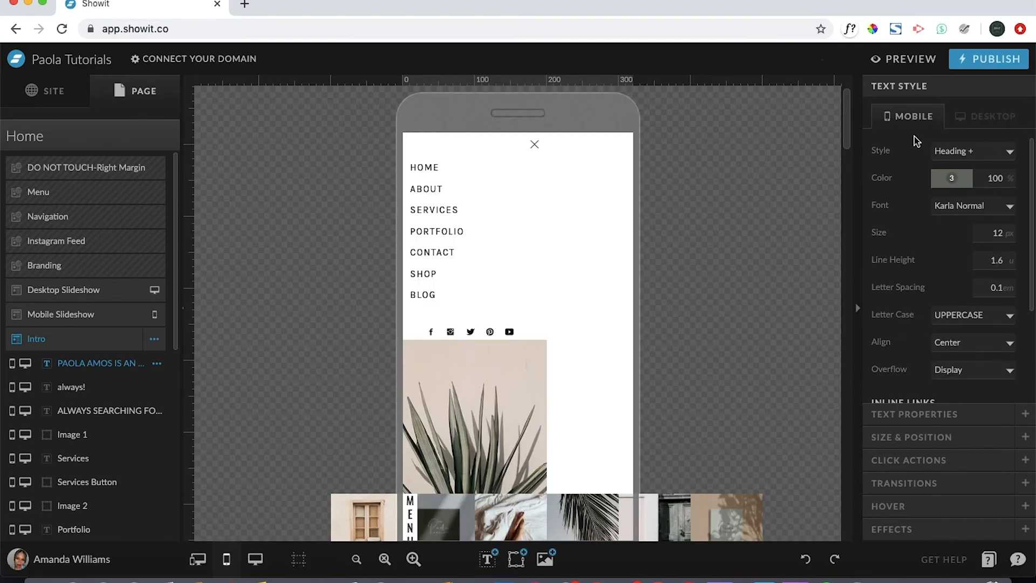
{"action": "left_click", "coordinate": [976, 120]}
{"action": "scroll", "coordinate": [949, 195], "scroll_direction": "down", "scroll_amount": 1}
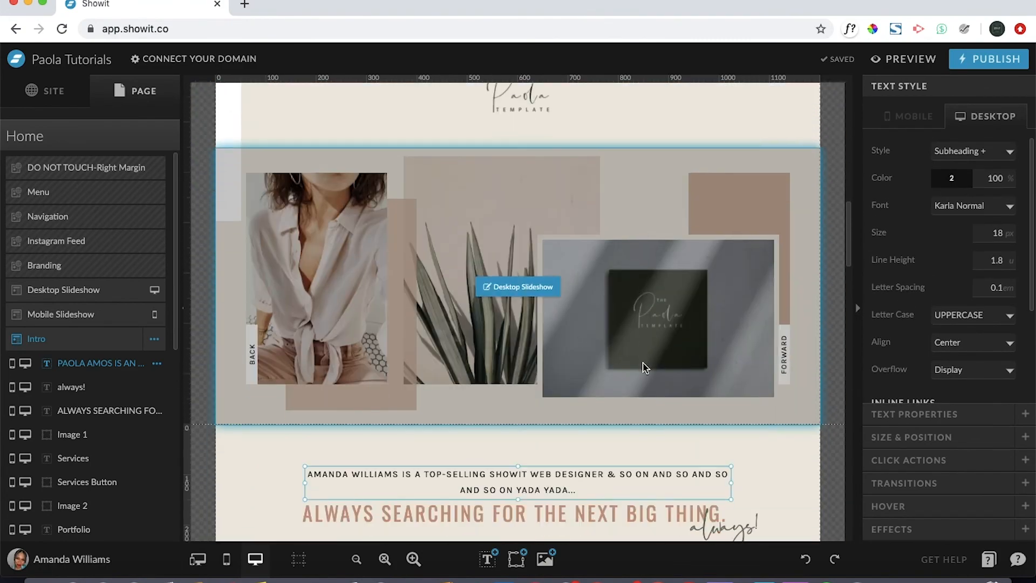
{"action": "scroll", "coordinate": [642, 368], "scroll_direction": "down", "scroll_amount": 1}
{"action": "scroll", "coordinate": [643, 368], "scroll_direction": "up", "scroll_amount": 1}
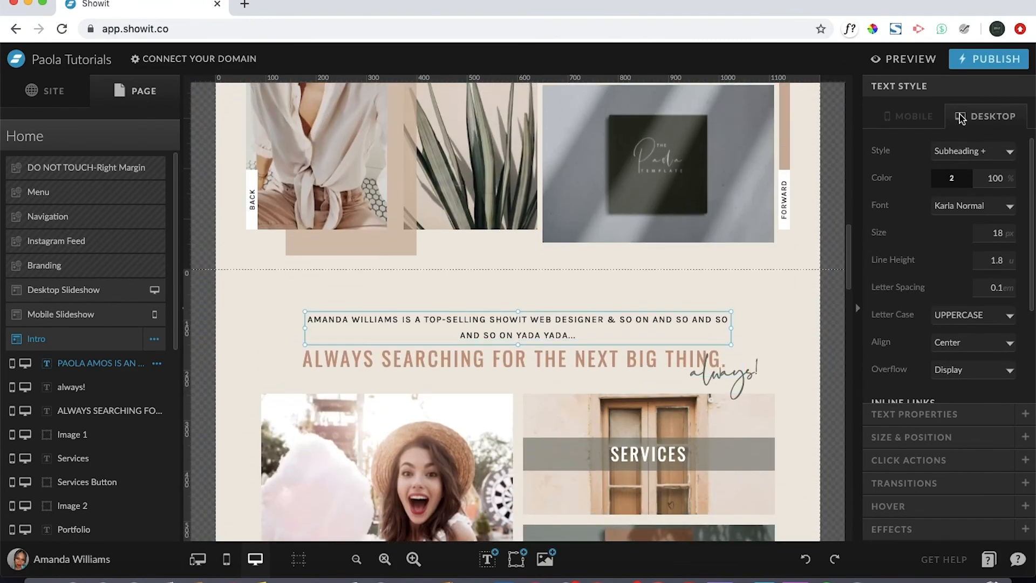
{"action": "left_click", "coordinate": [914, 121]}
{"action": "left_click", "coordinate": [951, 178]}
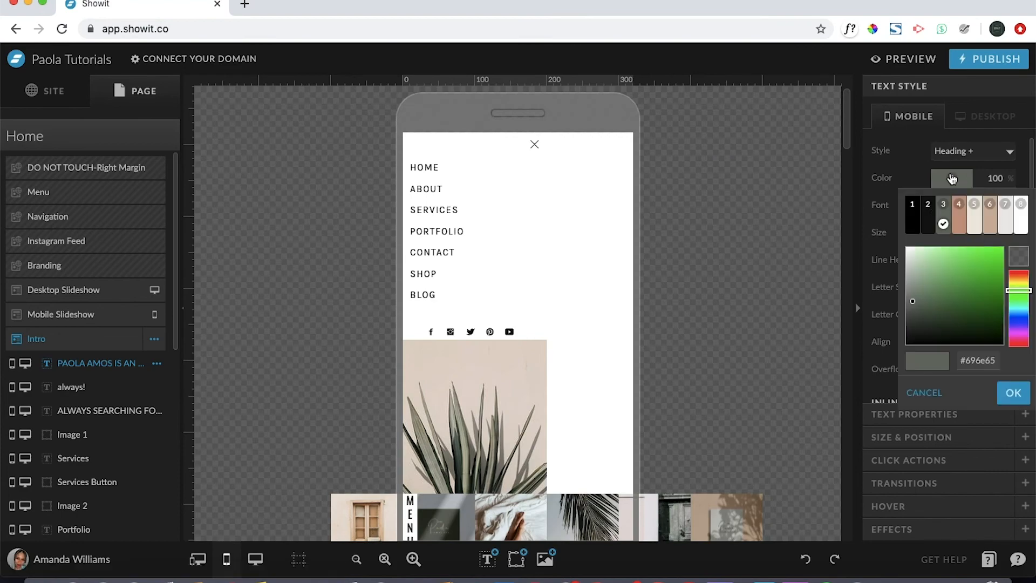
{"action": "left_click", "coordinate": [928, 220]}
{"action": "left_click", "coordinate": [990, 118]}
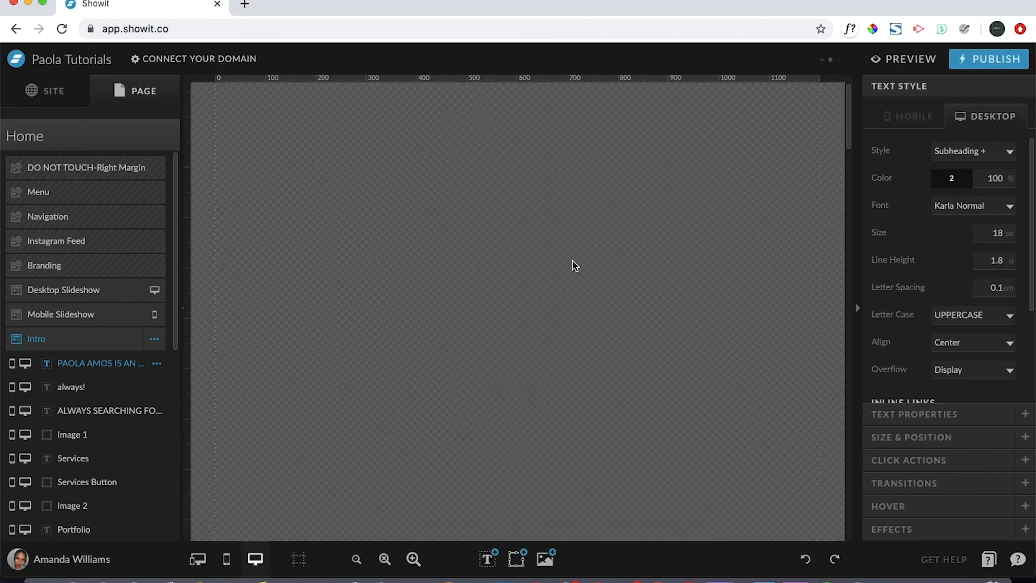
{"action": "scroll", "coordinate": [474, 311], "scroll_direction": "down", "scroll_amount": 15}
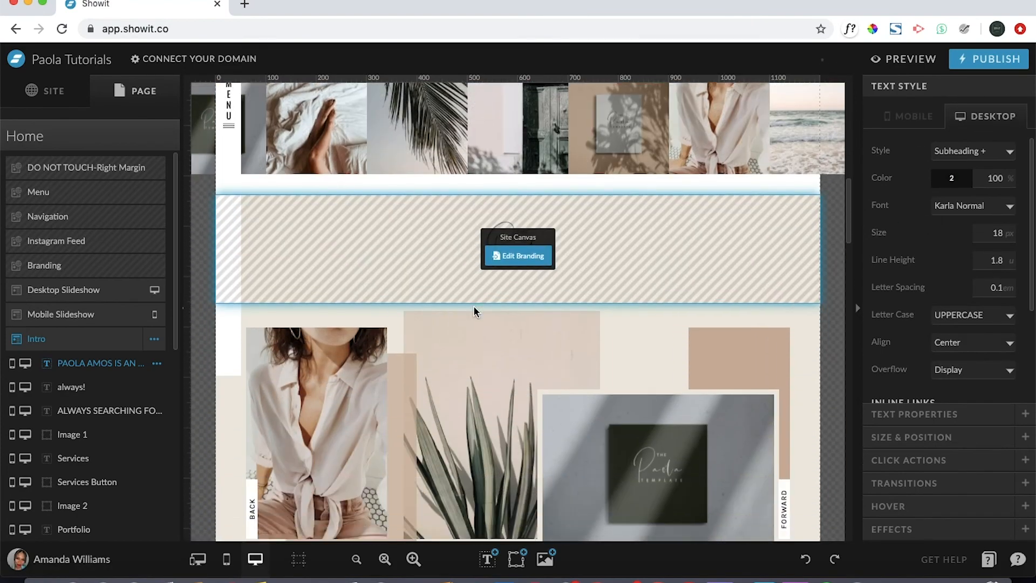
{"action": "scroll", "coordinate": [474, 311], "scroll_direction": "down", "scroll_amount": 10}
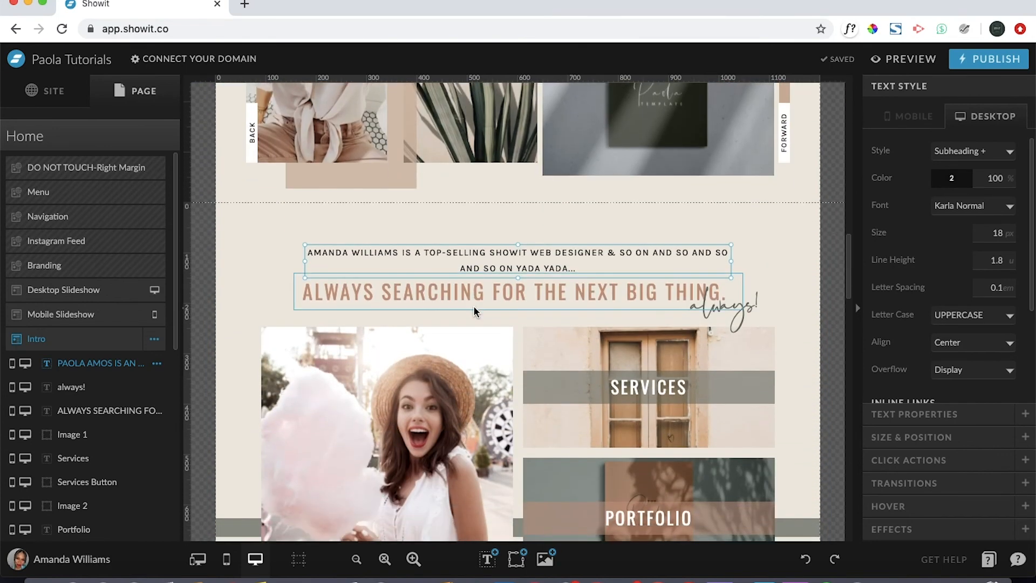
{"action": "scroll", "coordinate": [474, 311], "scroll_direction": "up", "scroll_amount": 1}
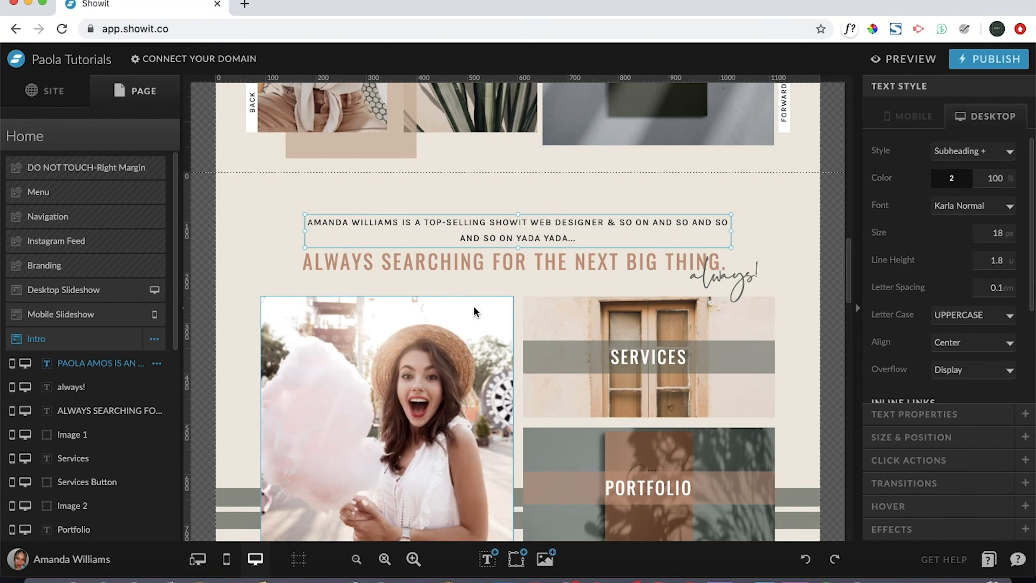
{"action": "scroll", "coordinate": [461, 294], "scroll_direction": "down", "scroll_amount": 15}
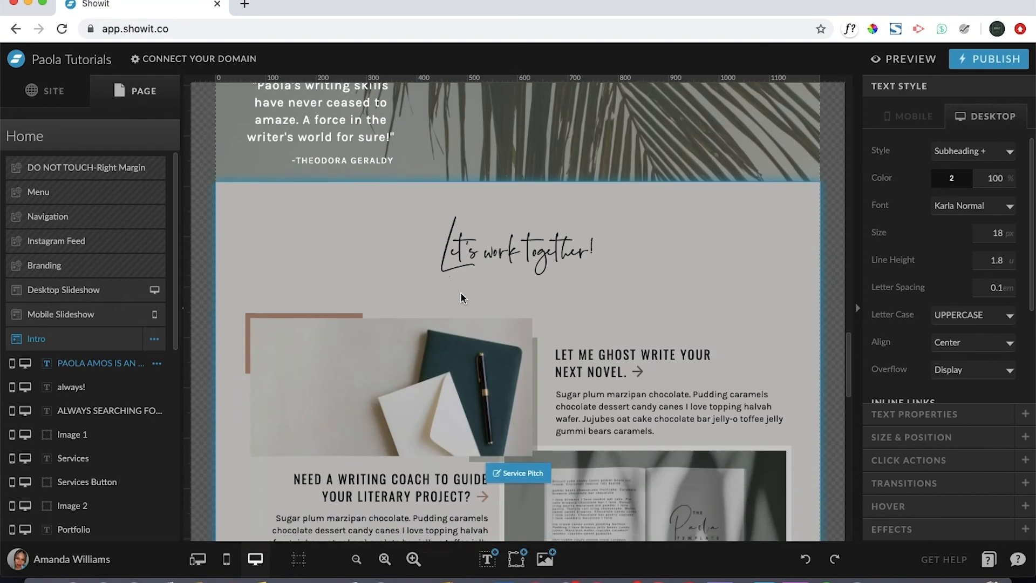
{"action": "scroll", "coordinate": [461, 293], "scroll_direction": "down", "scroll_amount": 10}
{"action": "scroll", "coordinate": [460, 293], "scroll_direction": "up", "scroll_amount": 15}
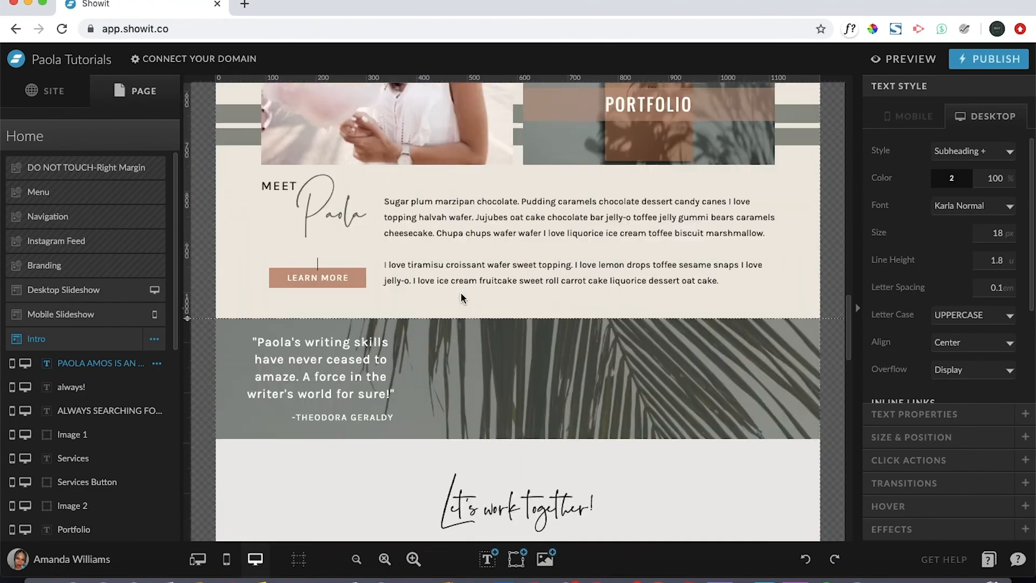
{"action": "scroll", "coordinate": [461, 294], "scroll_direction": "up", "scroll_amount": 20}
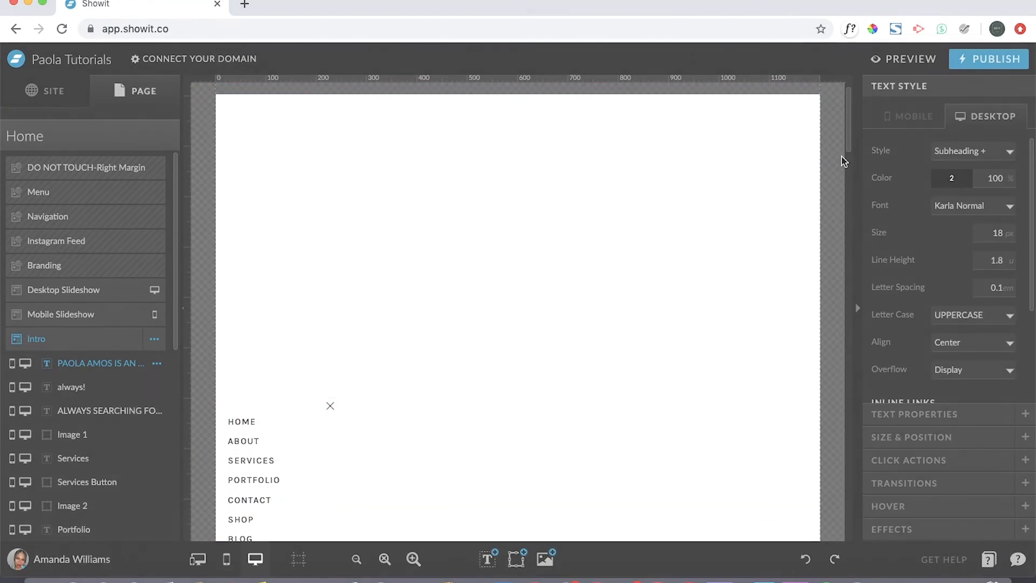